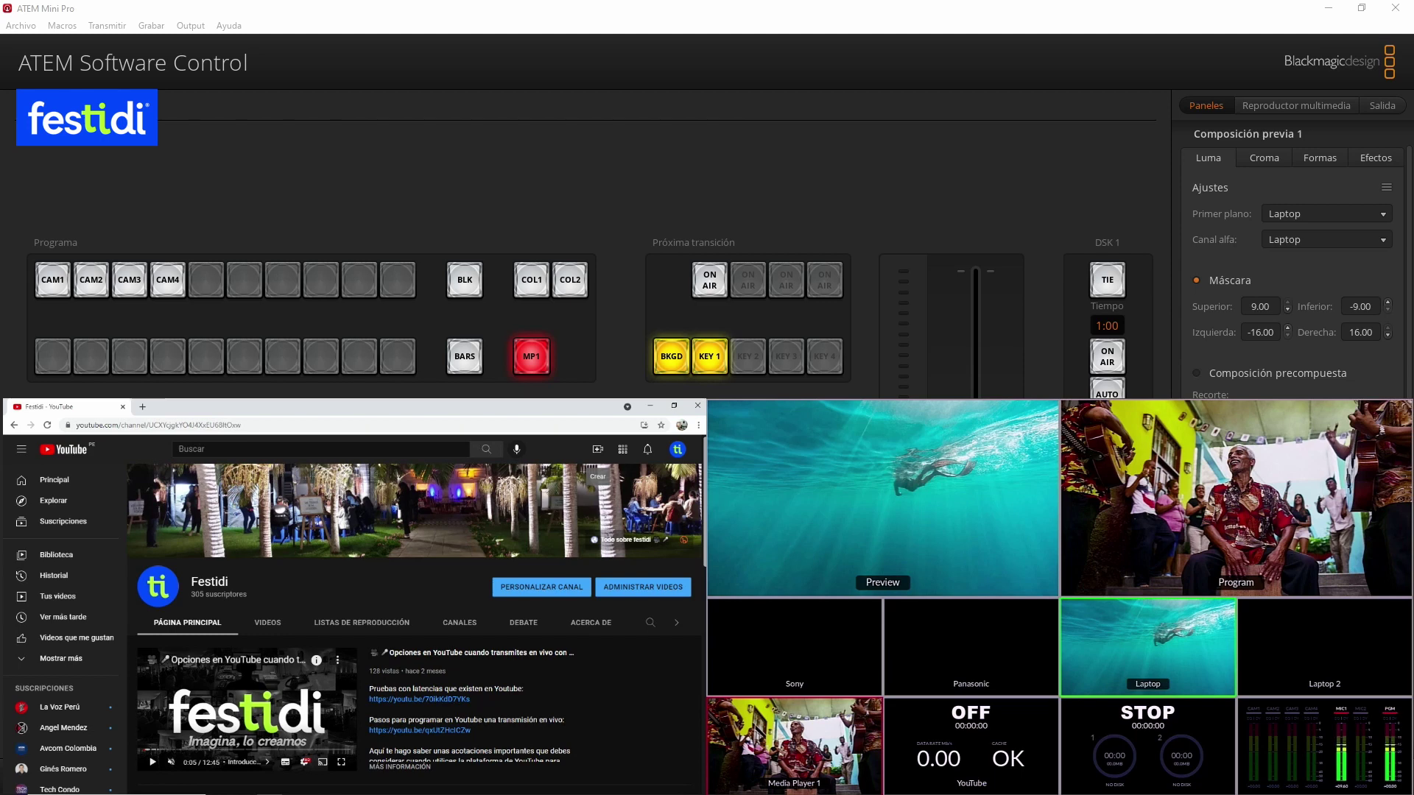
Open the scheduled stream "Chat en vivo - Atem Mini" in YouTube Studio's live manager and pop its chat out onto the laptop display.
click(597, 449)
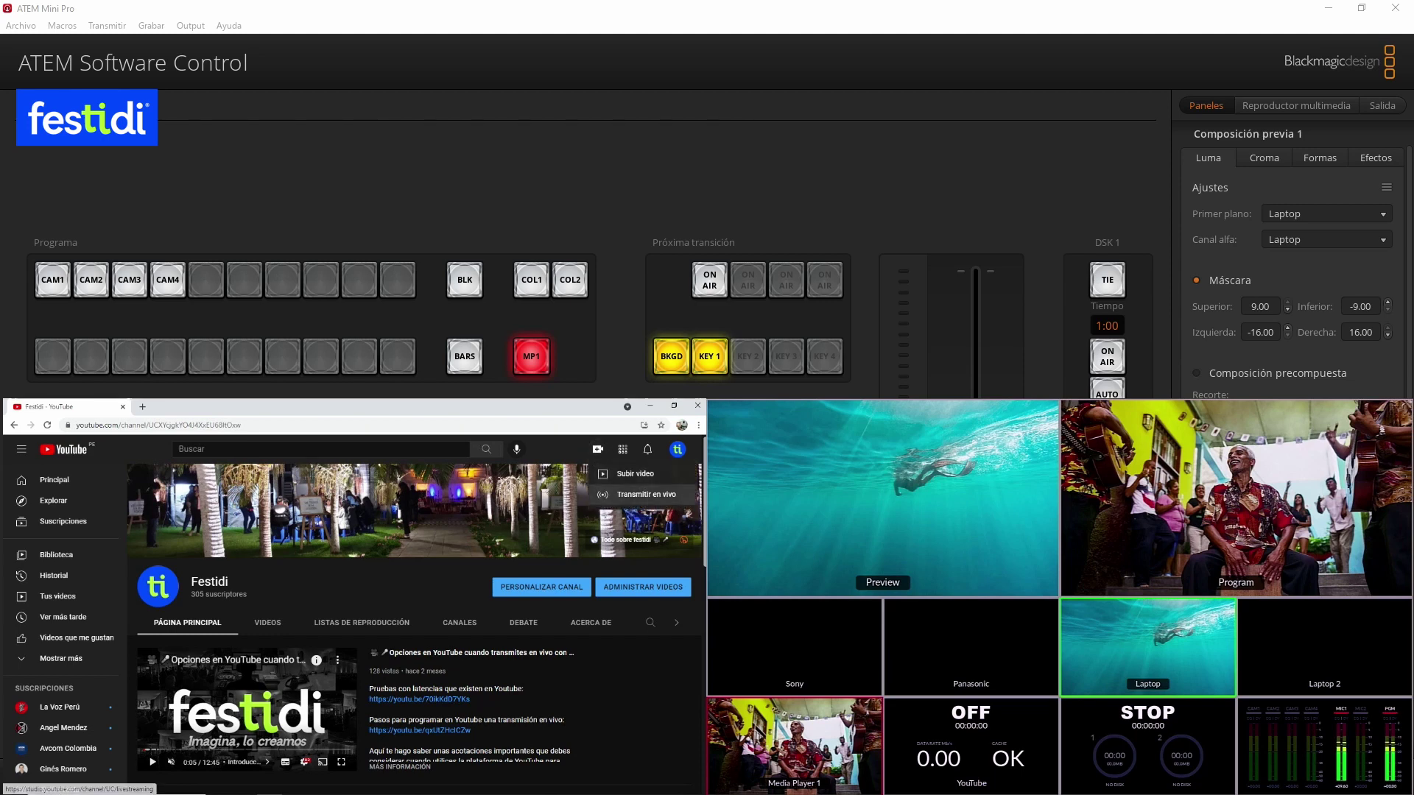
click(645, 495)
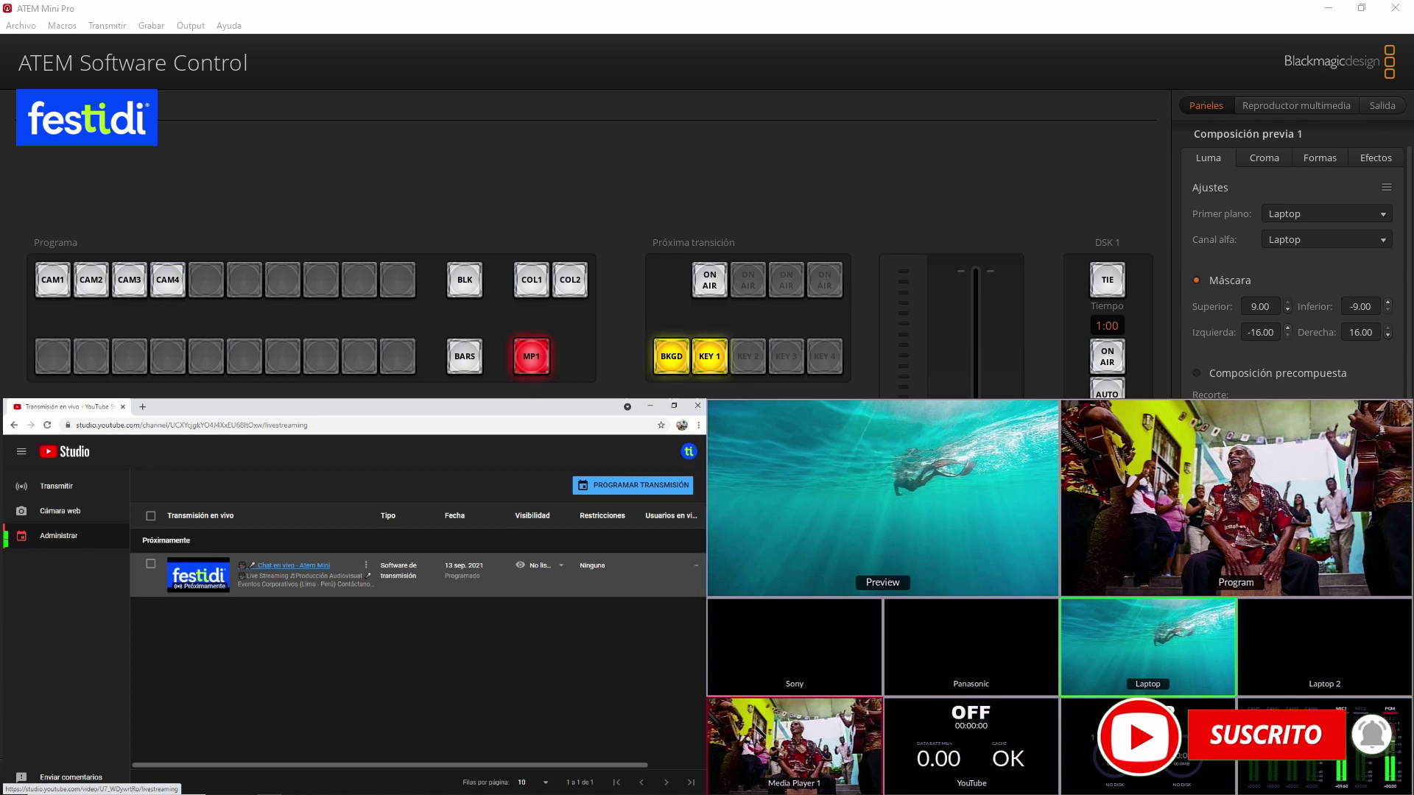
click(293, 566)
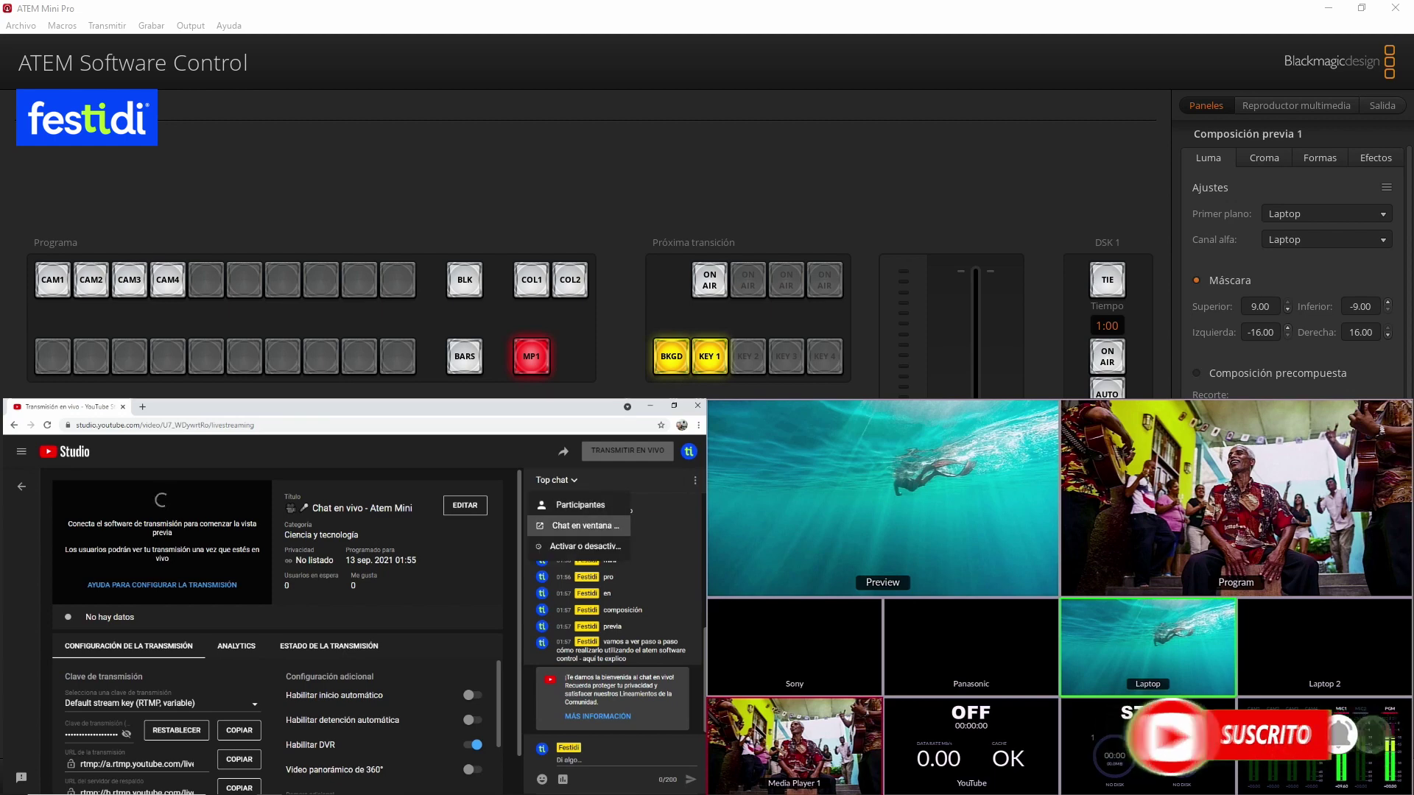
click(582, 526)
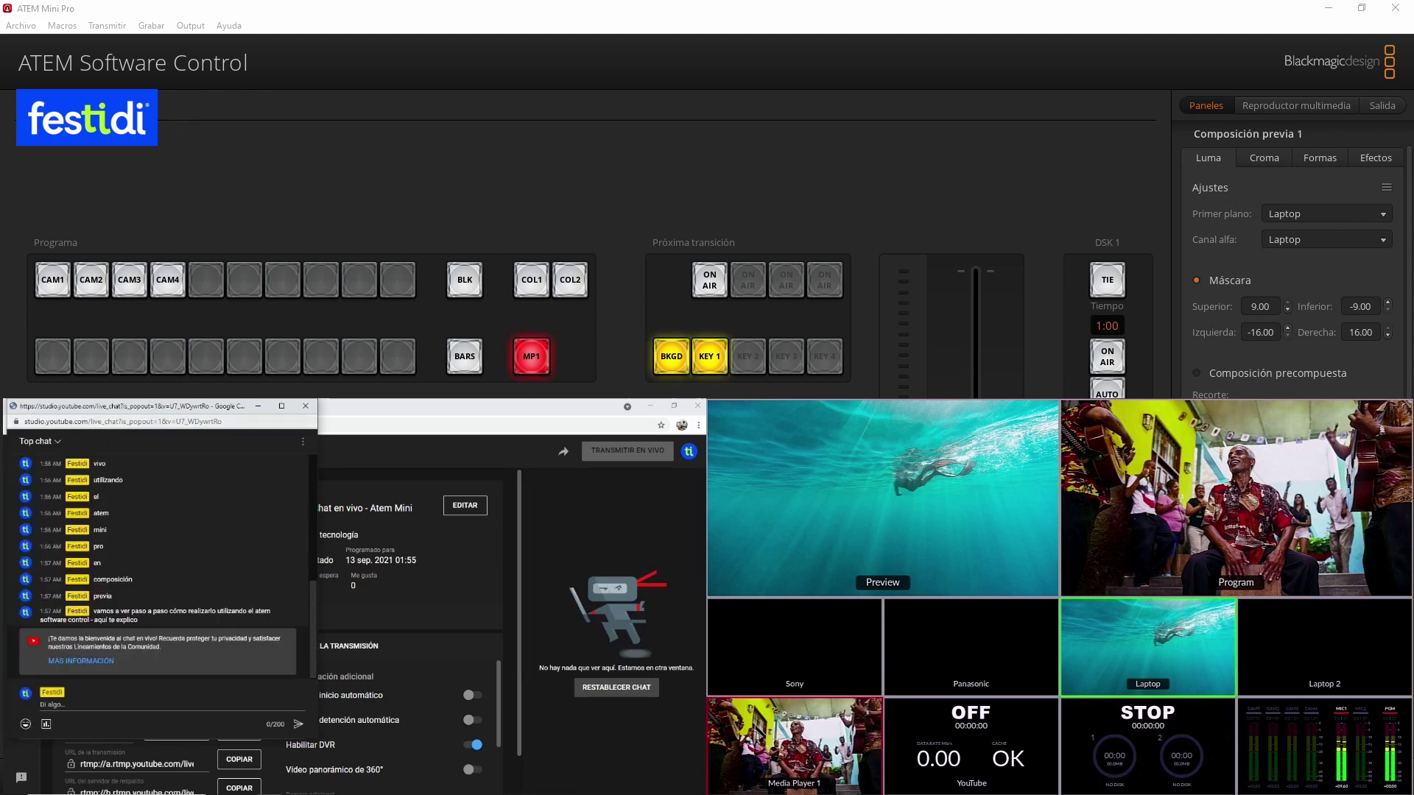
drag(147, 405, 995, 431)
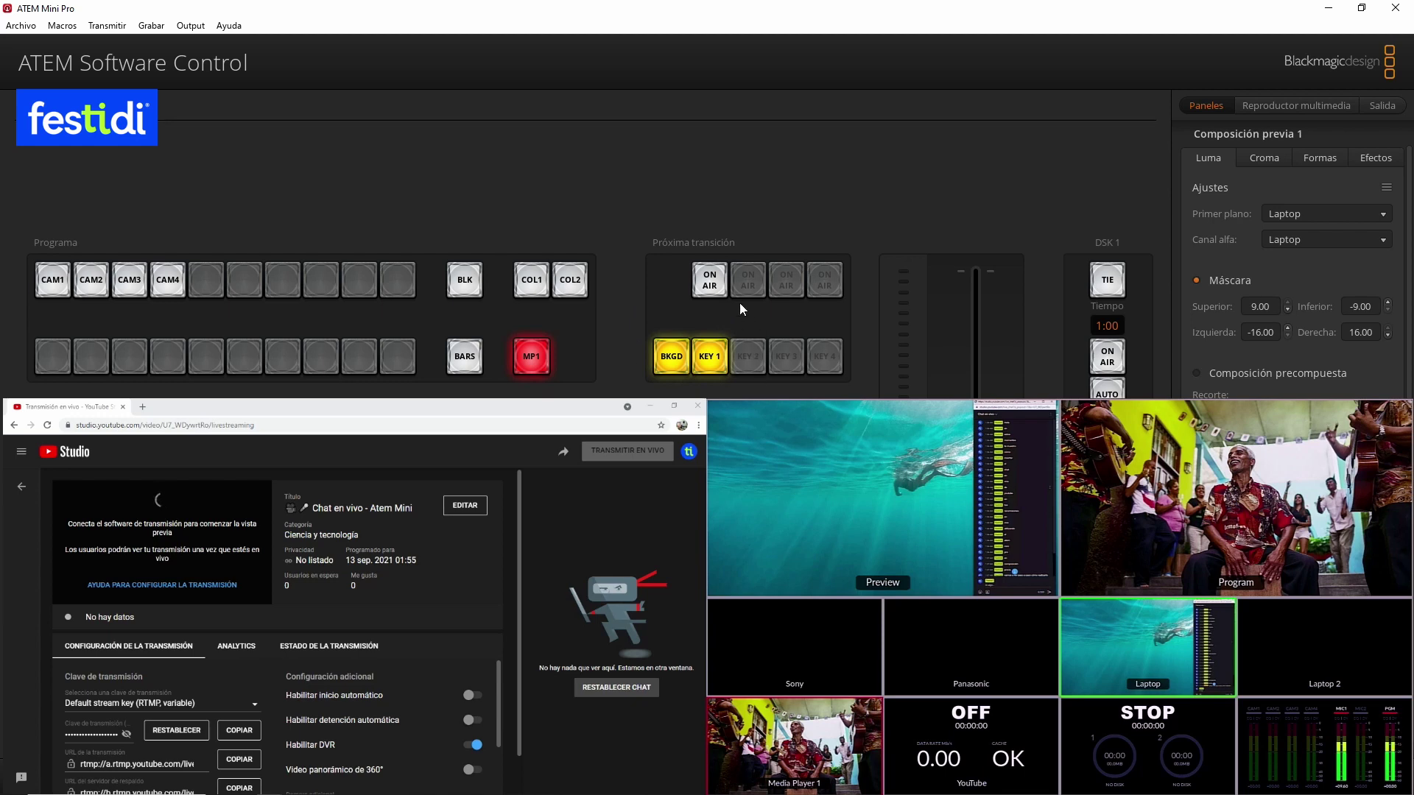
In ATEM Software Control, remove KEY 1 from the next transition.
click(709, 359)
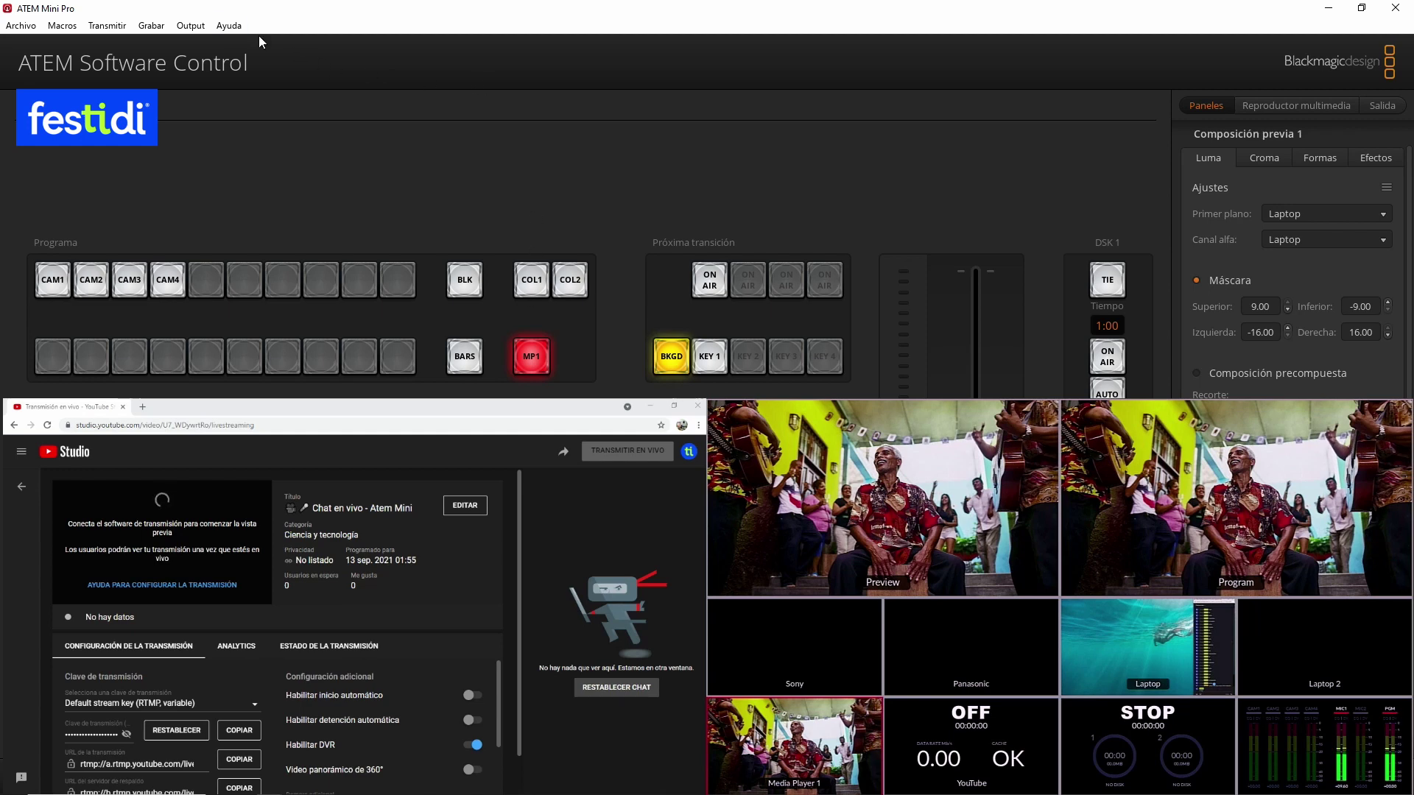
click(192, 26)
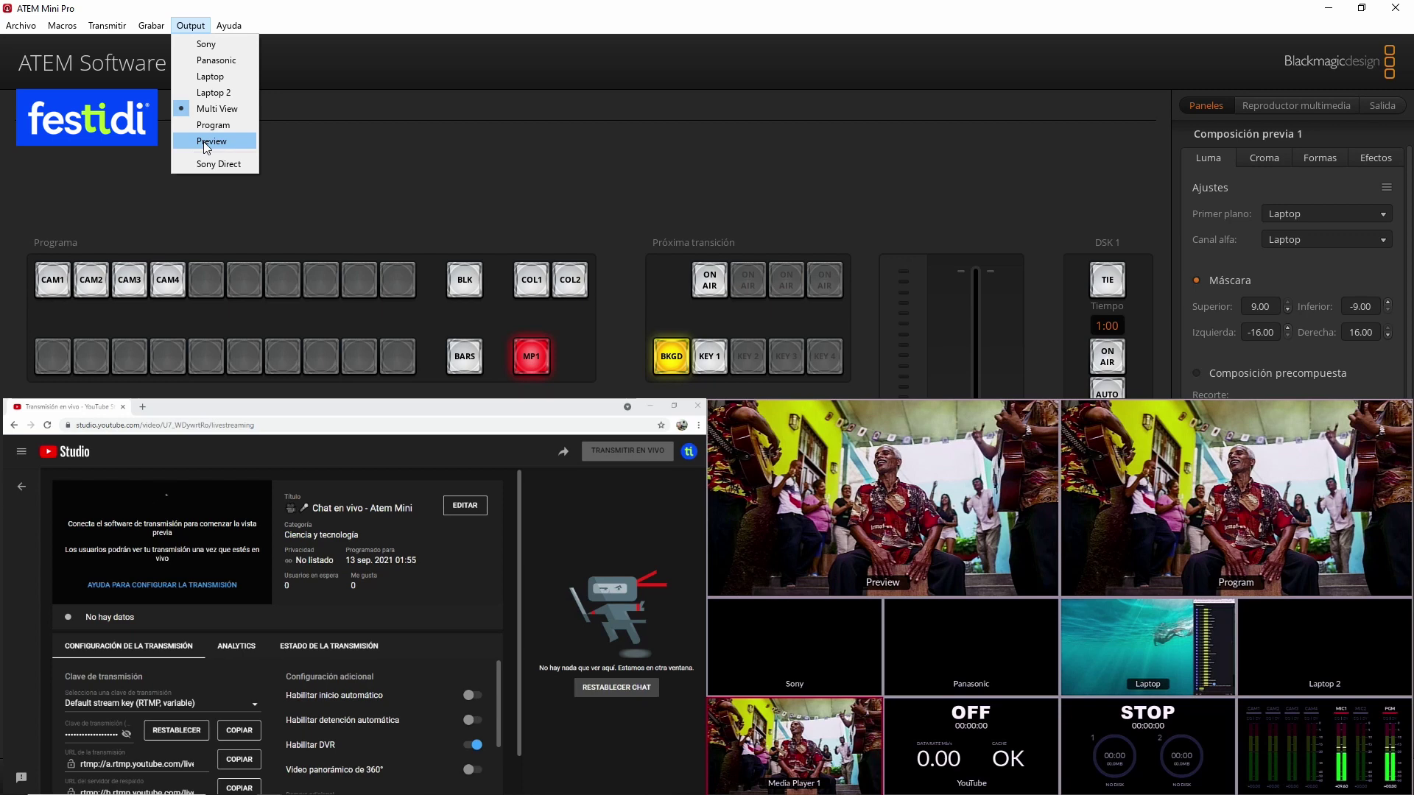
click(298, 106)
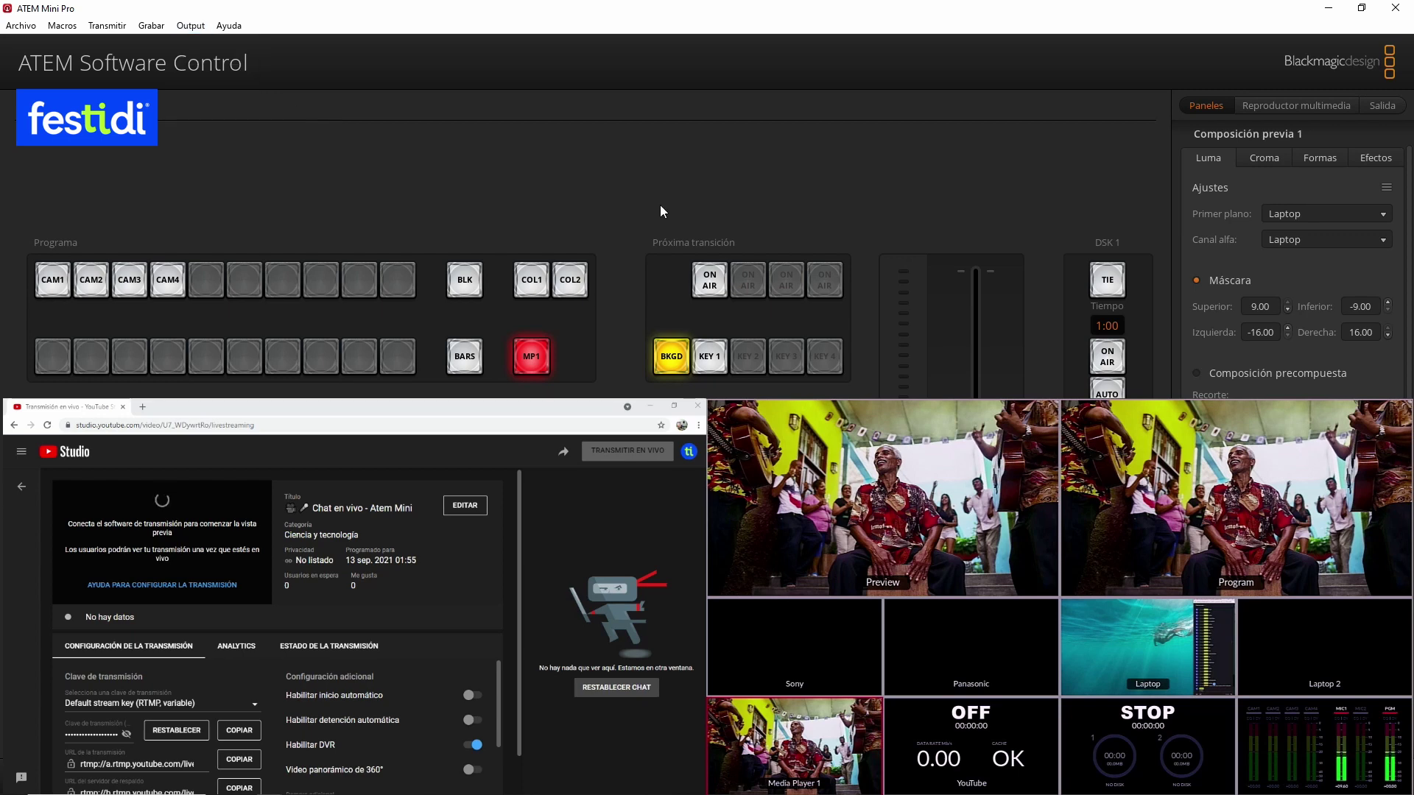
Expand the settings of Composición previa 1 and choose Laptop as both Primer plano and Canal alfa for the Luma key.
click(1267, 139)
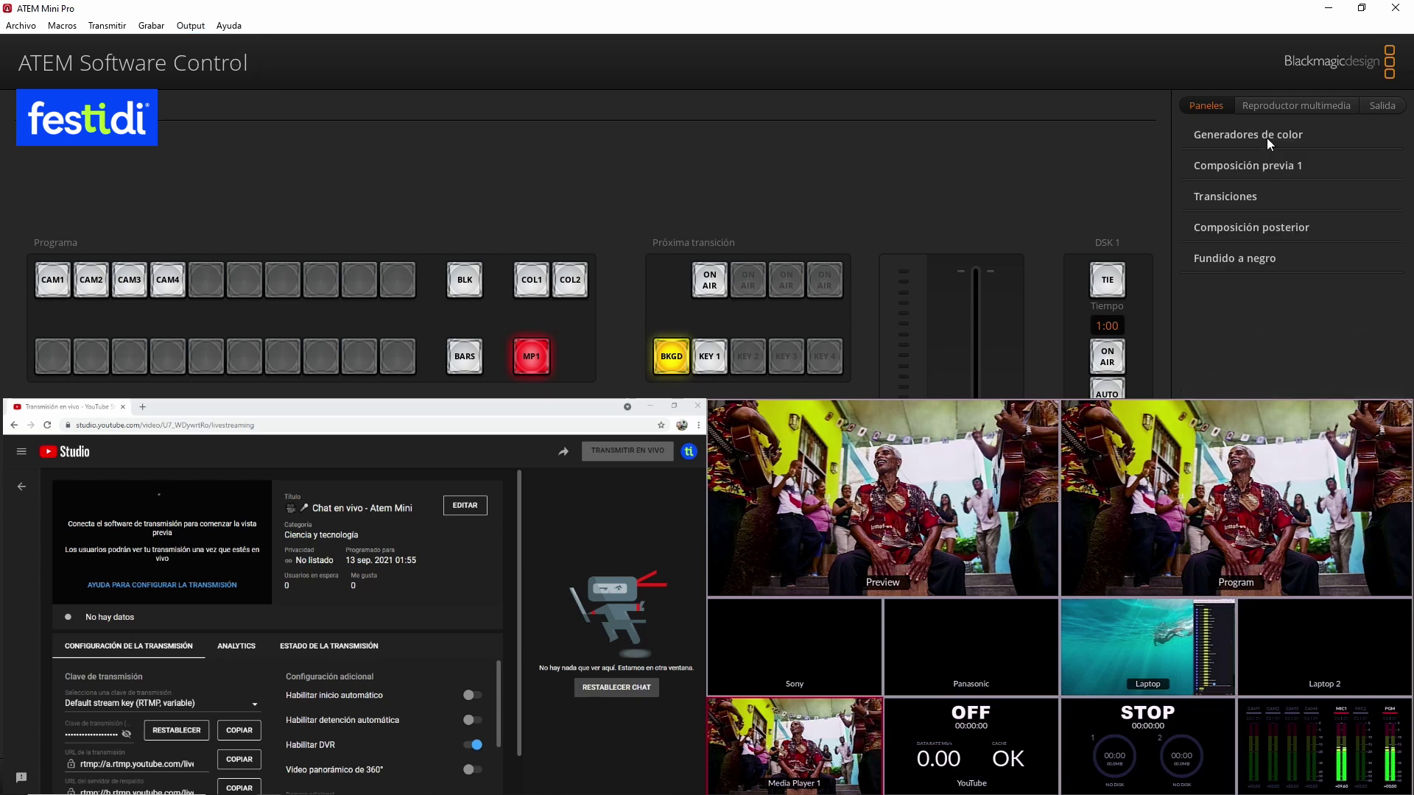
click(1239, 163)
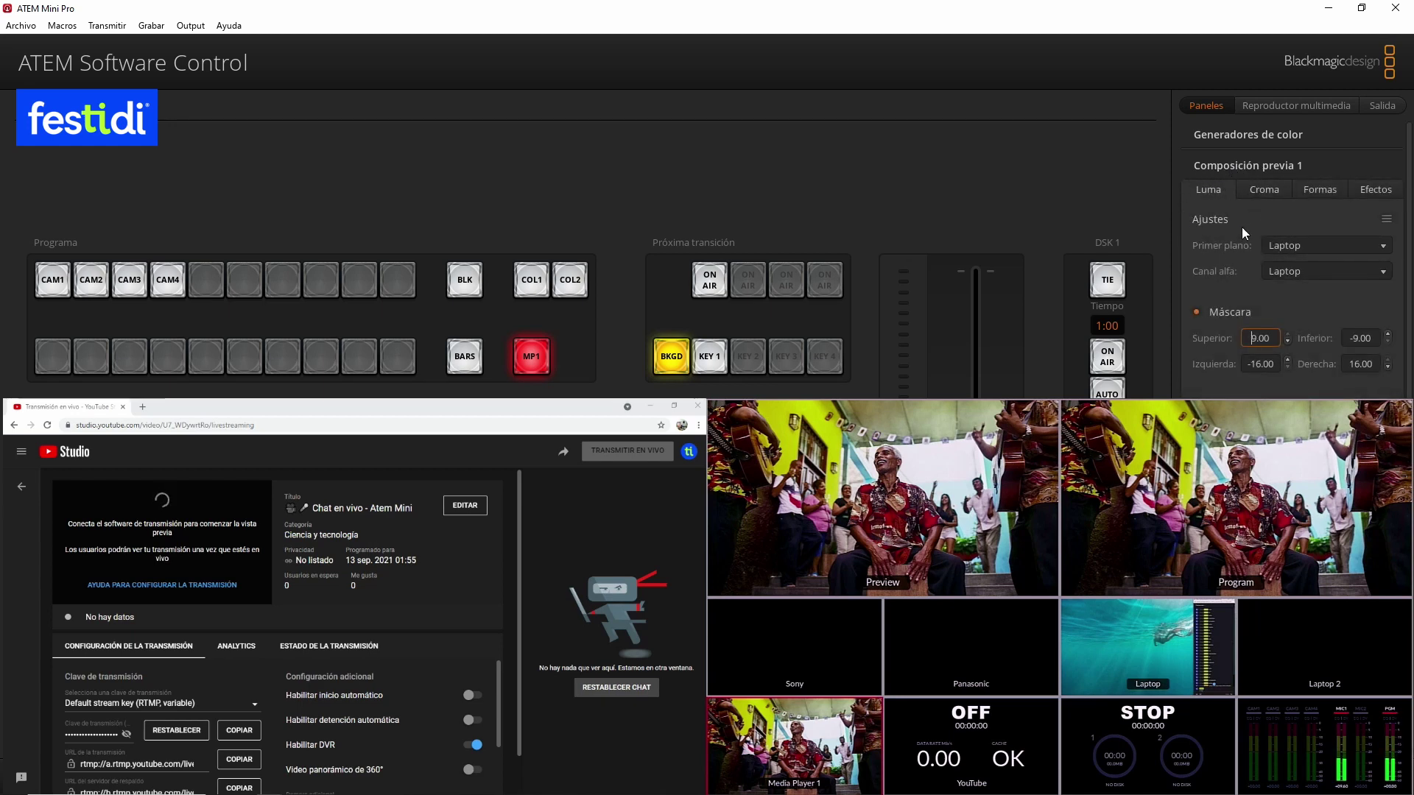
click(1315, 243)
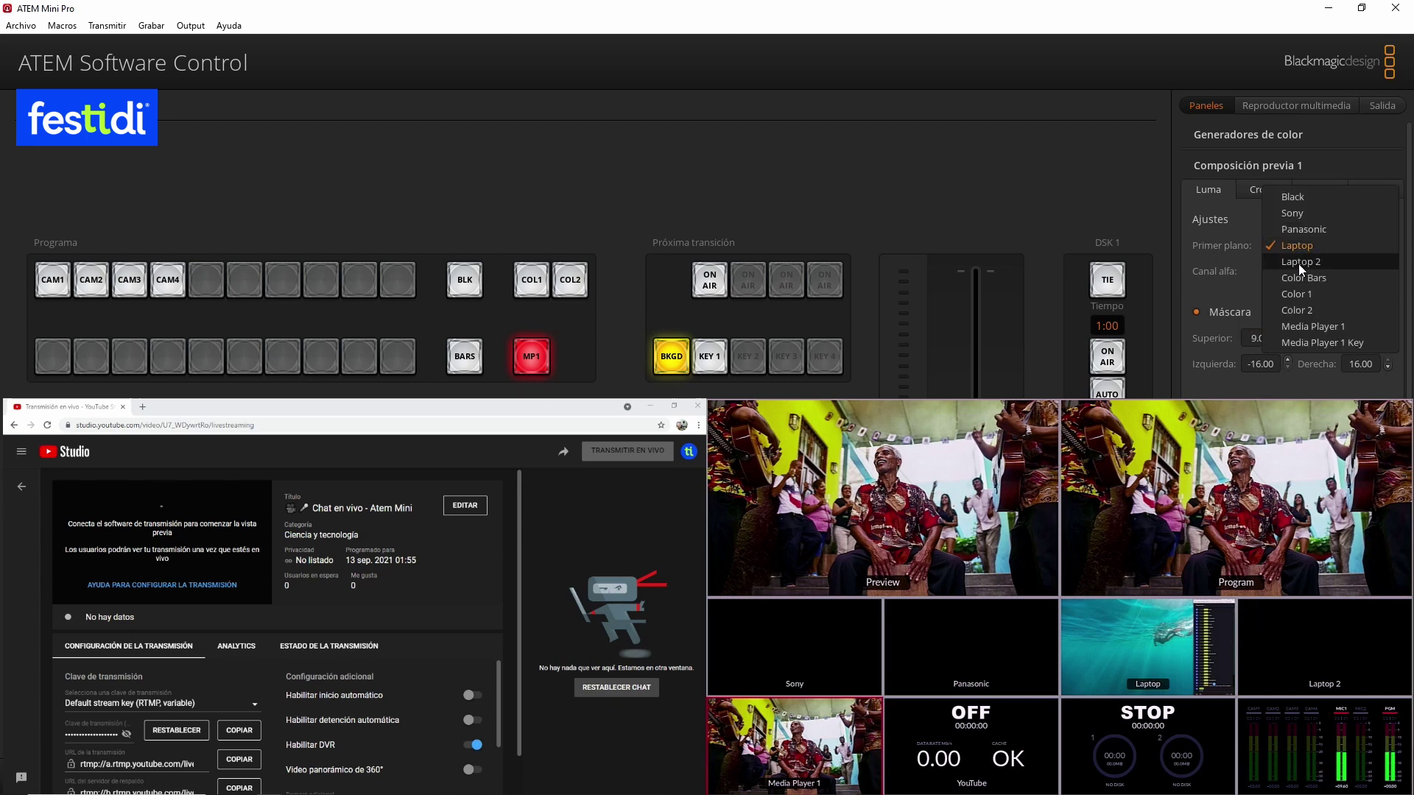
click(1294, 244)
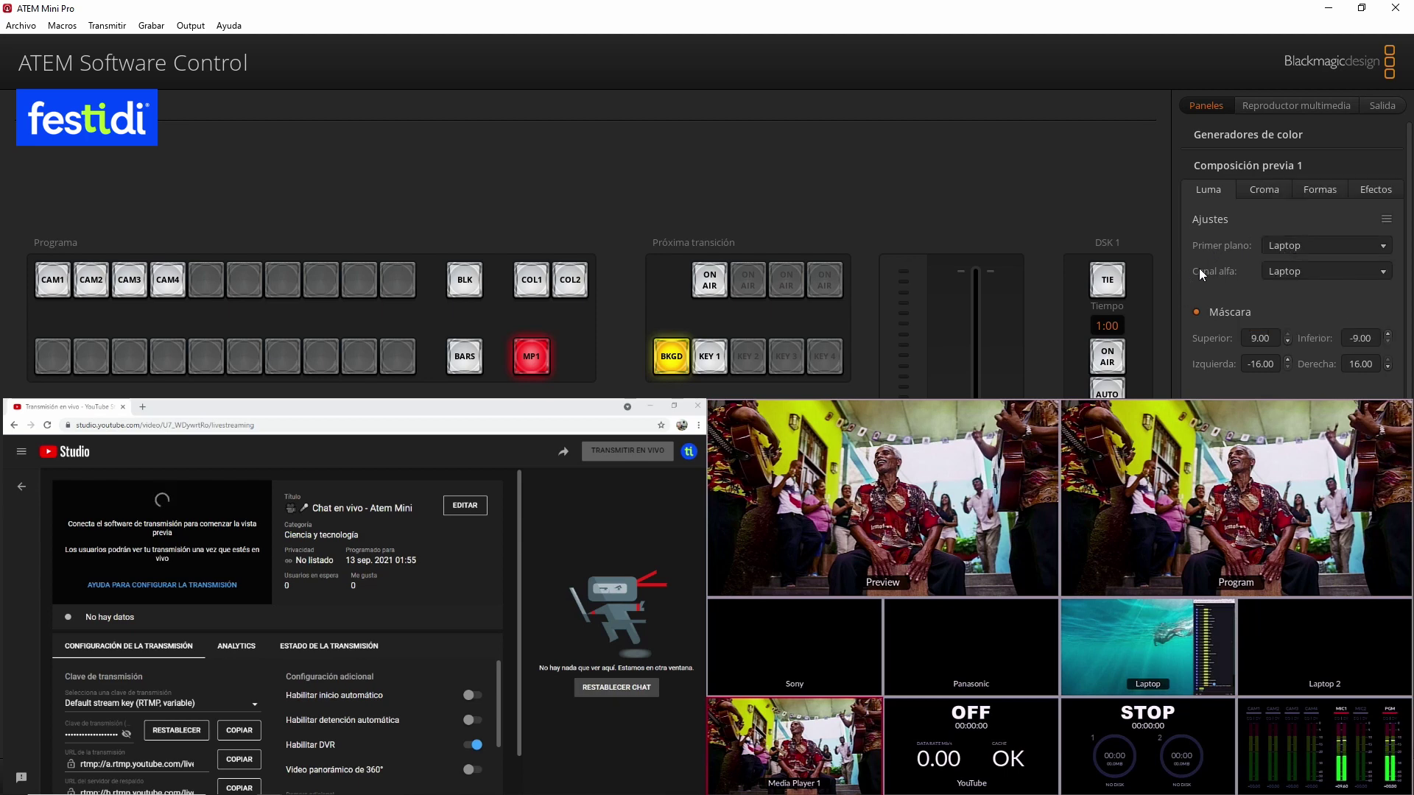
click(1308, 270)
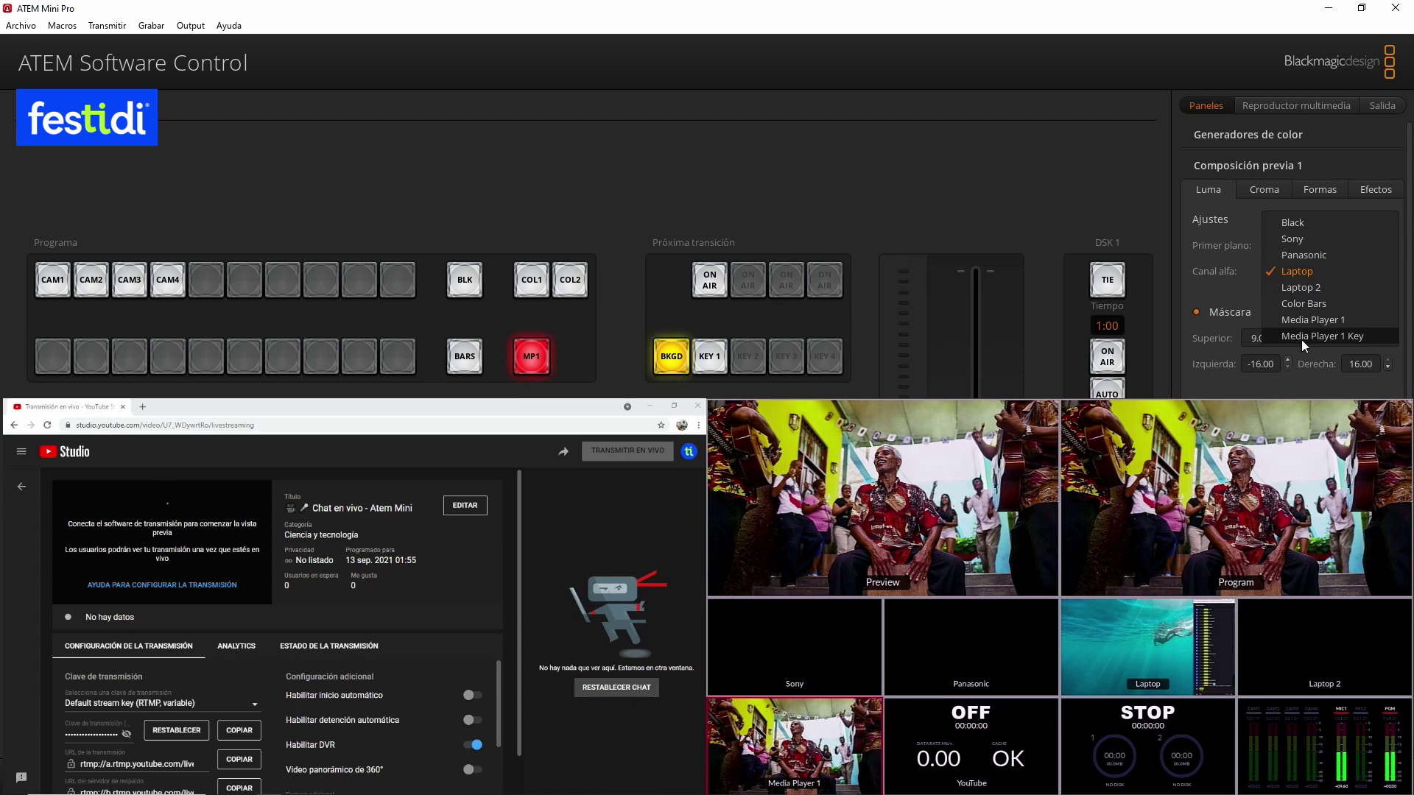
click(1305, 271)
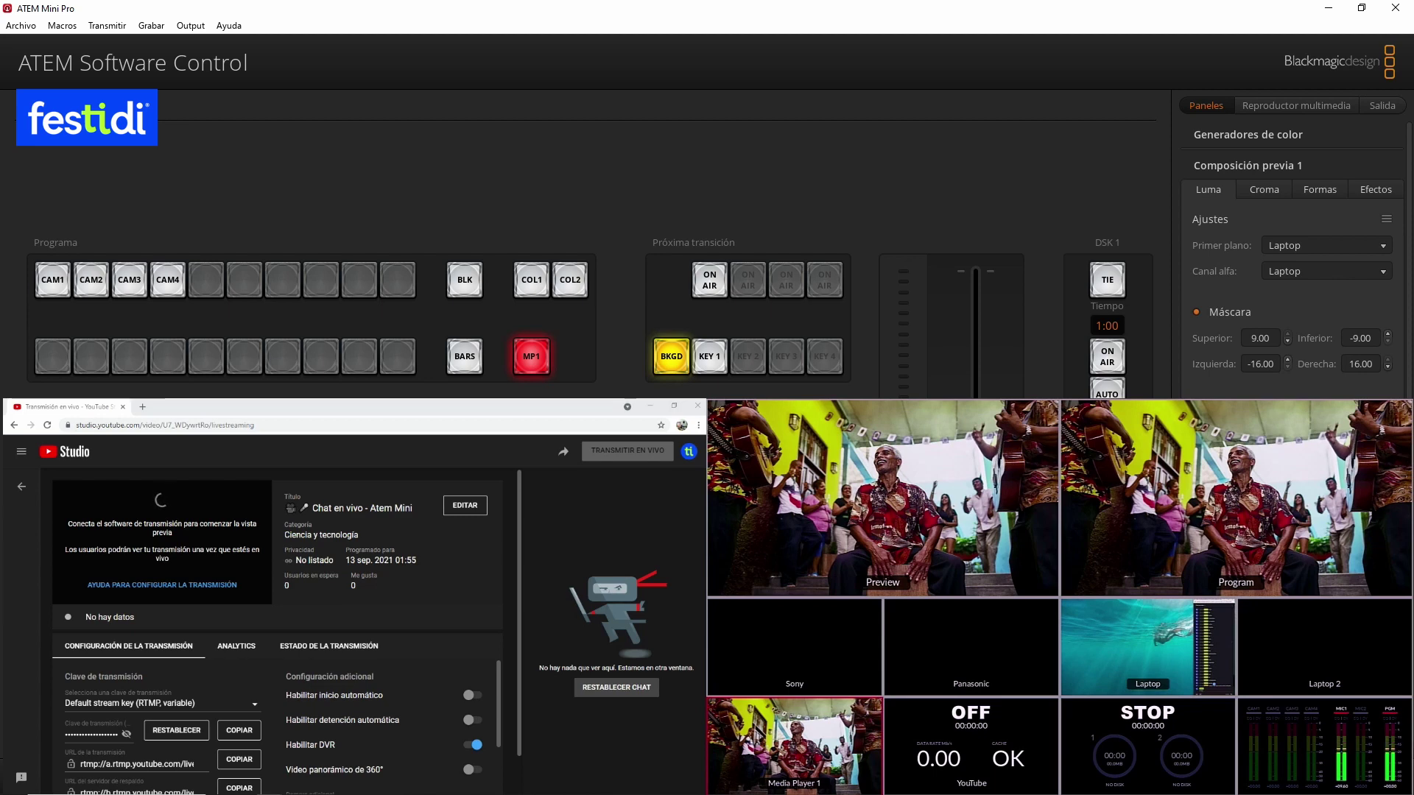
Try the Composición precompuesta option for the Luma key and turn it back off.
scroll(1293, 255, down, 2)
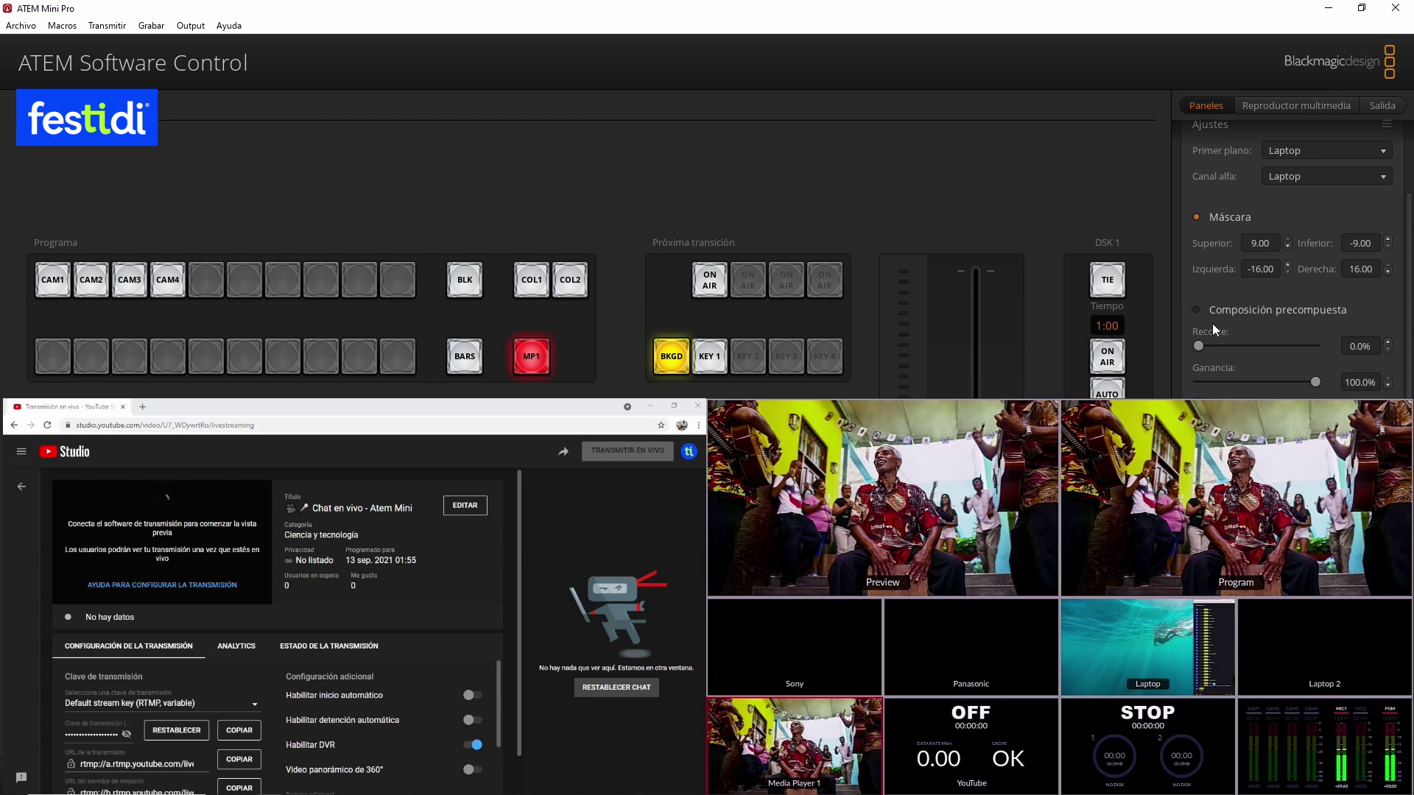
click(1198, 310)
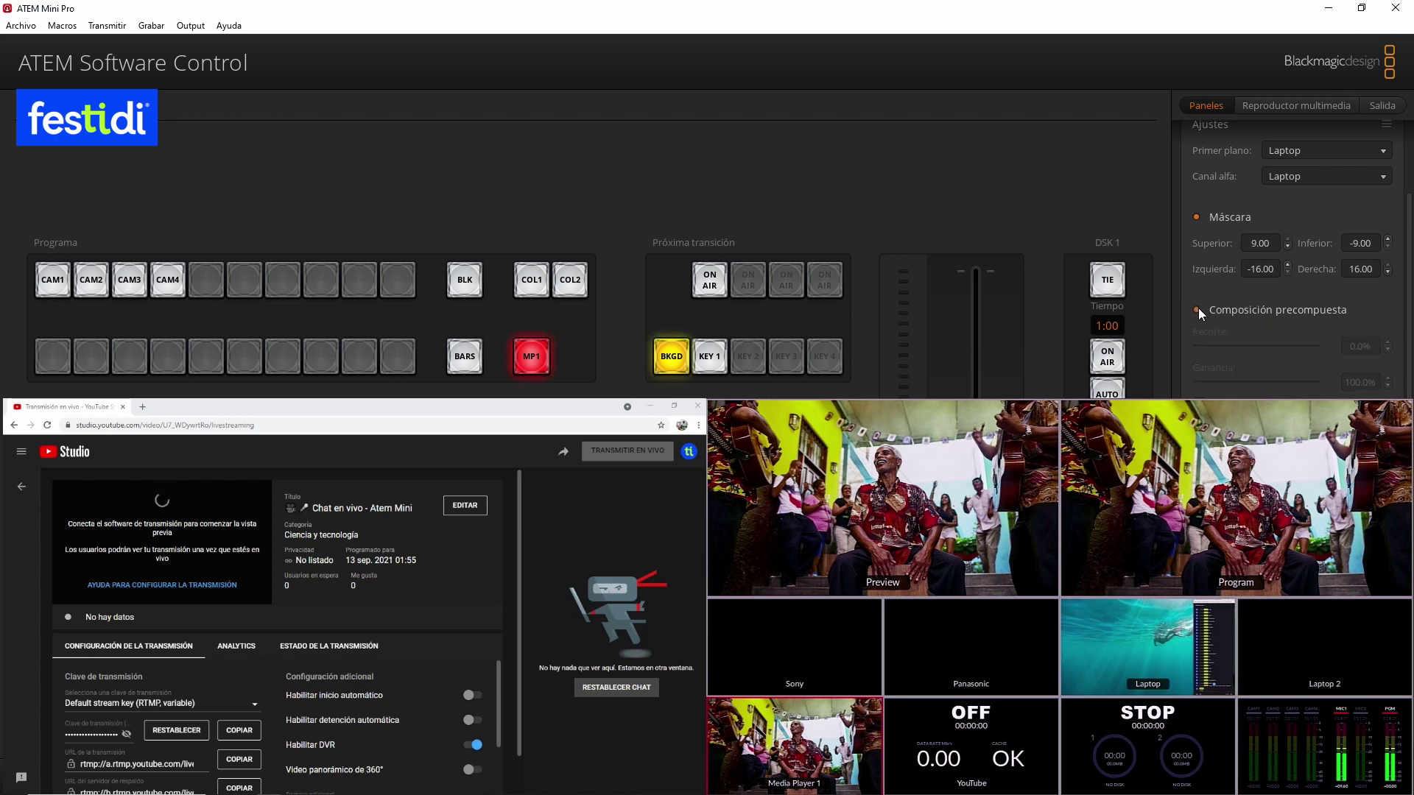
click(1198, 309)
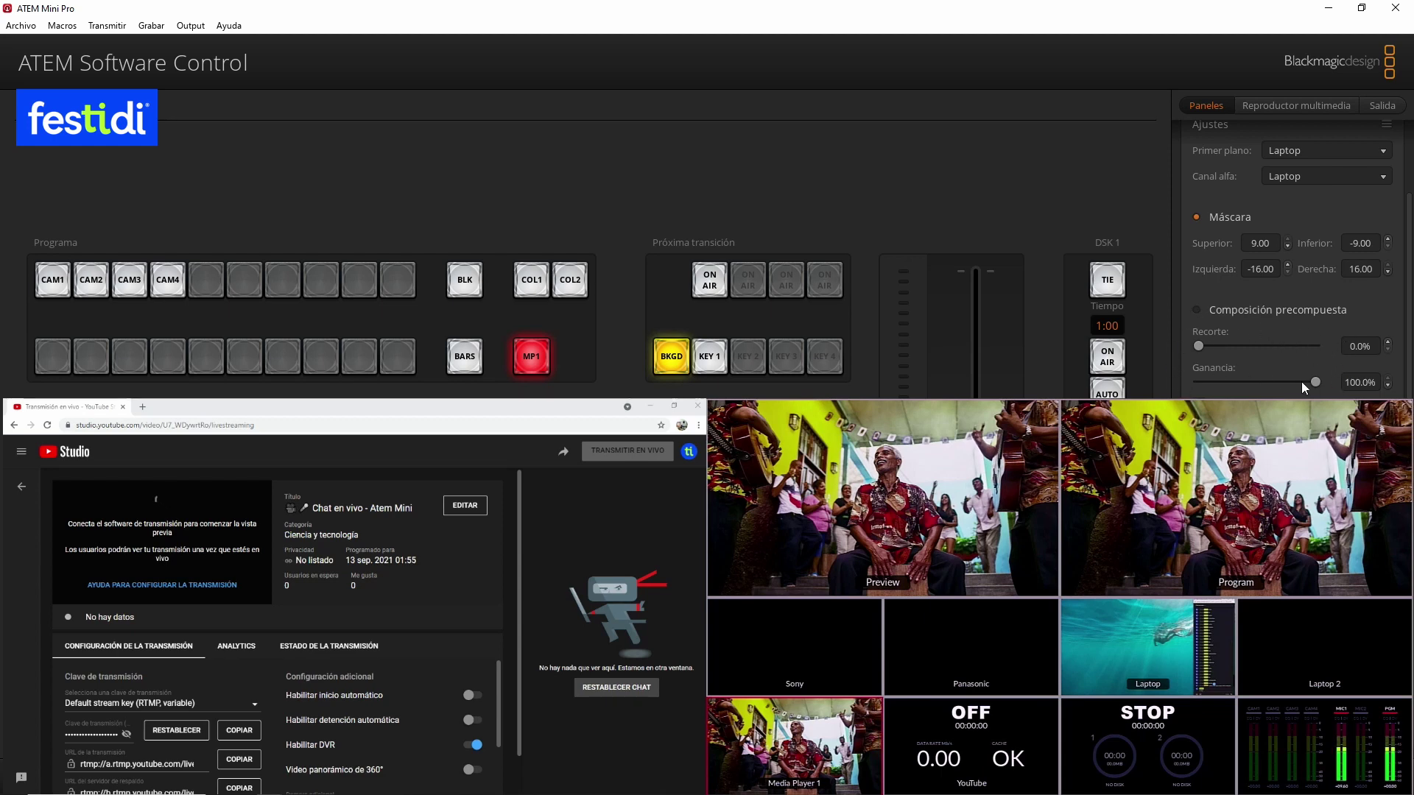
drag(1198, 349, 1203, 352)
scroll(1337, 392, down, 1)
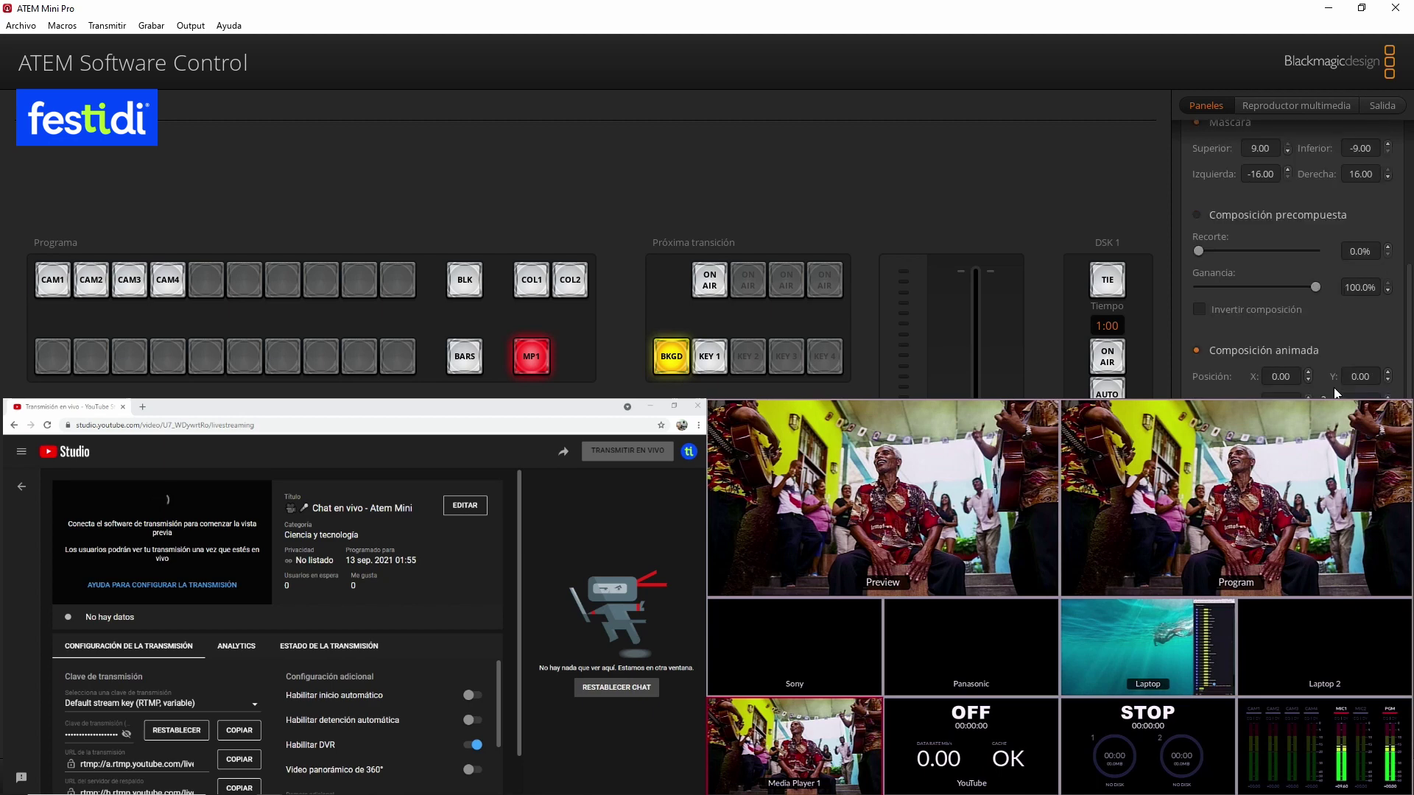
Turn off Composición animada for the Luma key and reset all its visual effects values.
scroll(1319, 371, down, 1)
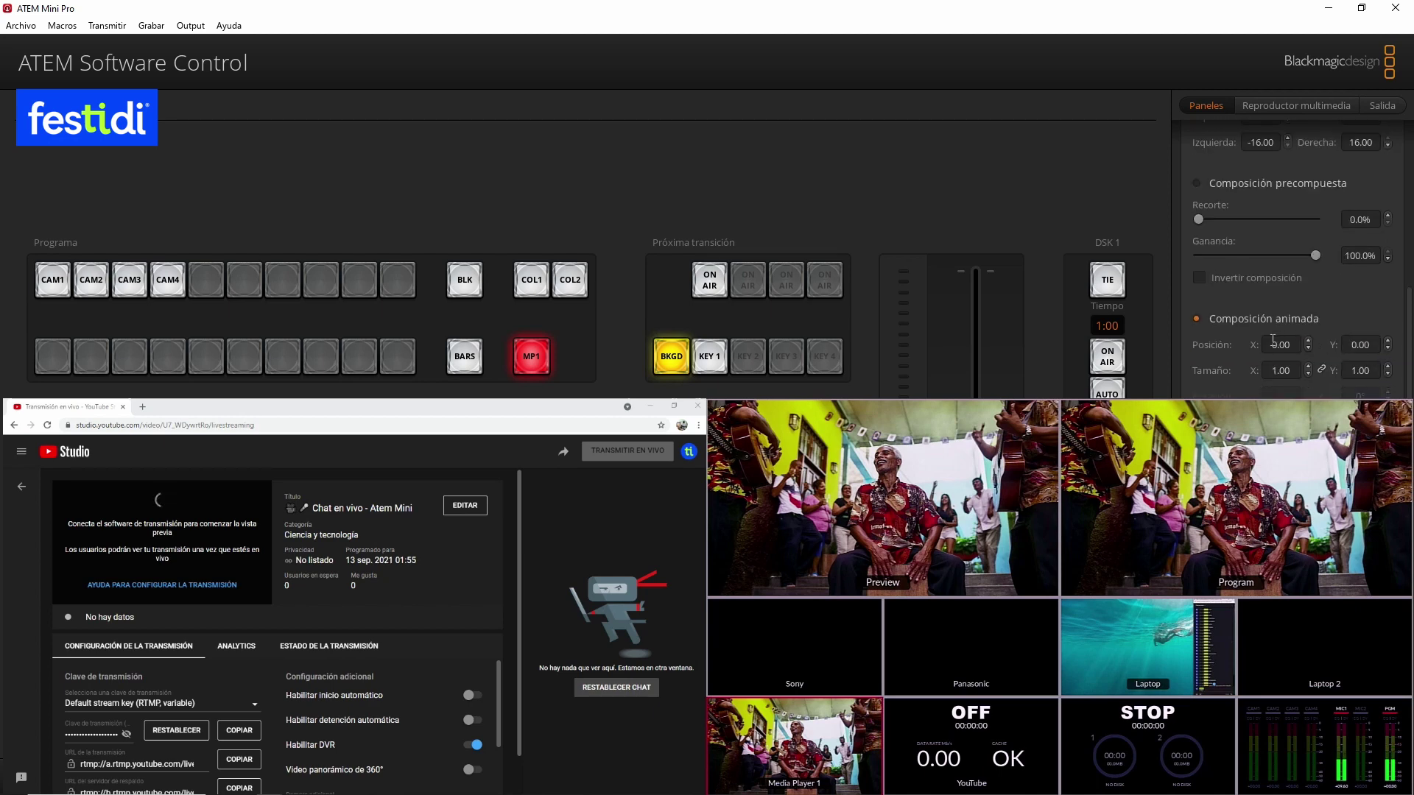
click(1196, 318)
scroll(1291, 323, up, 7)
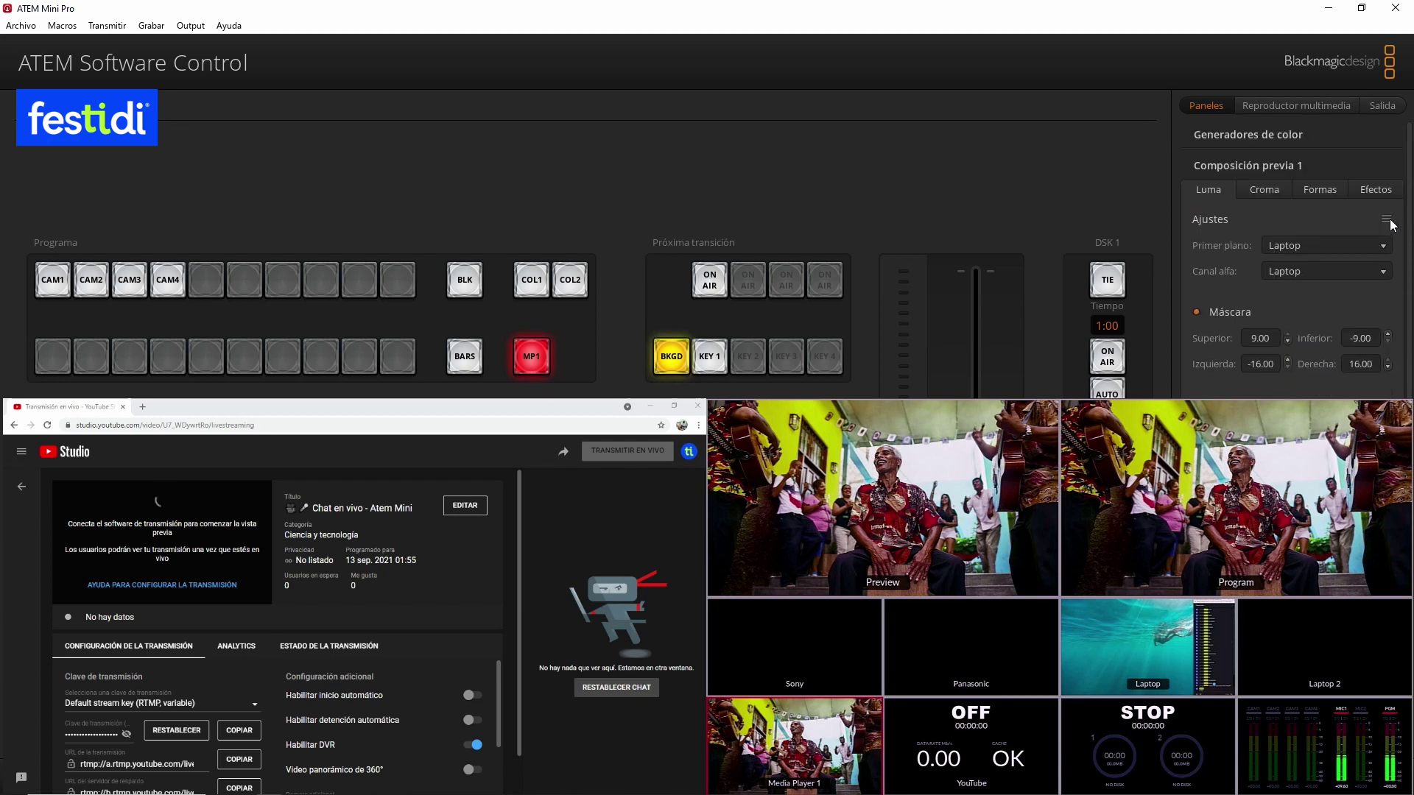
click(1389, 221)
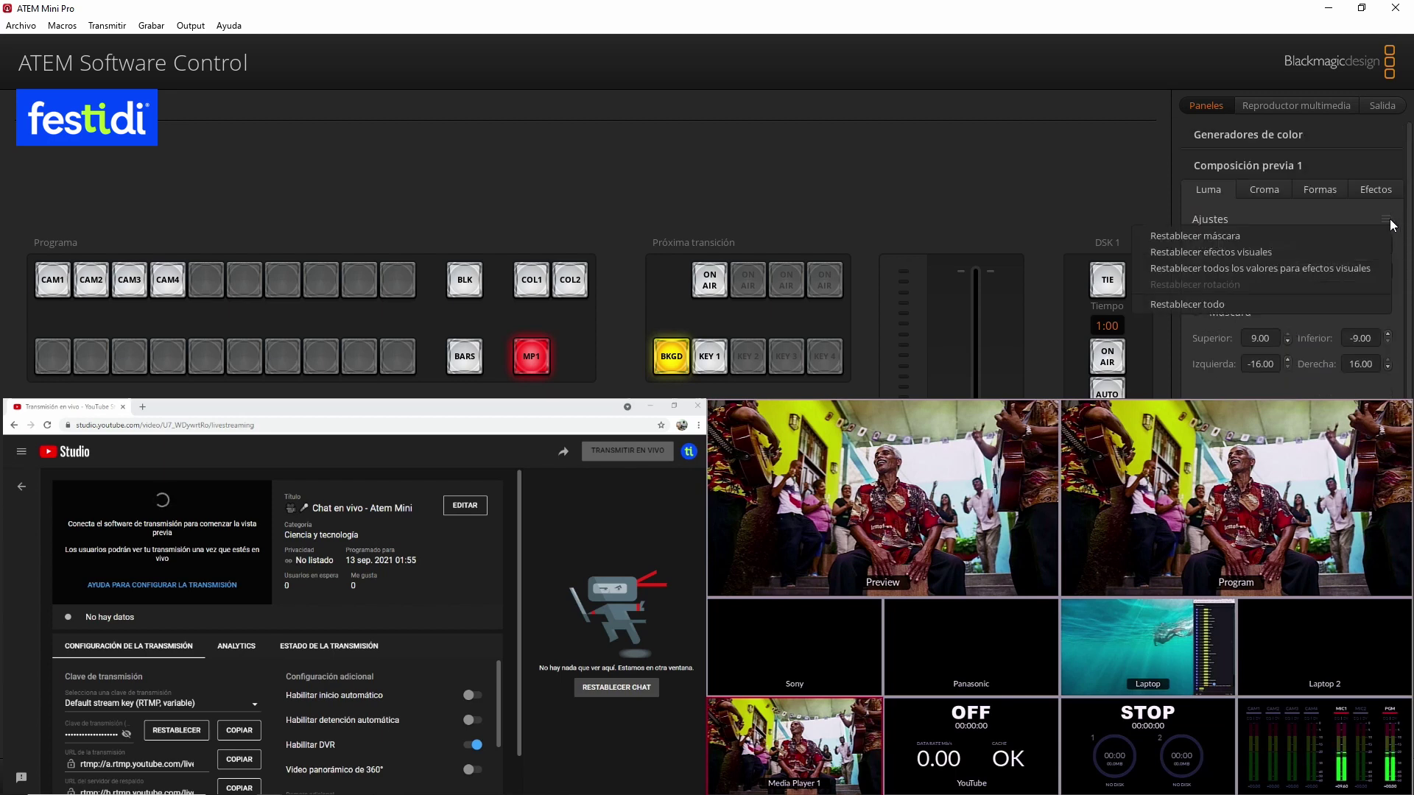
click(1161, 269)
Enable Composición animada for the Luma key.
scroll(1270, 373, down, 5)
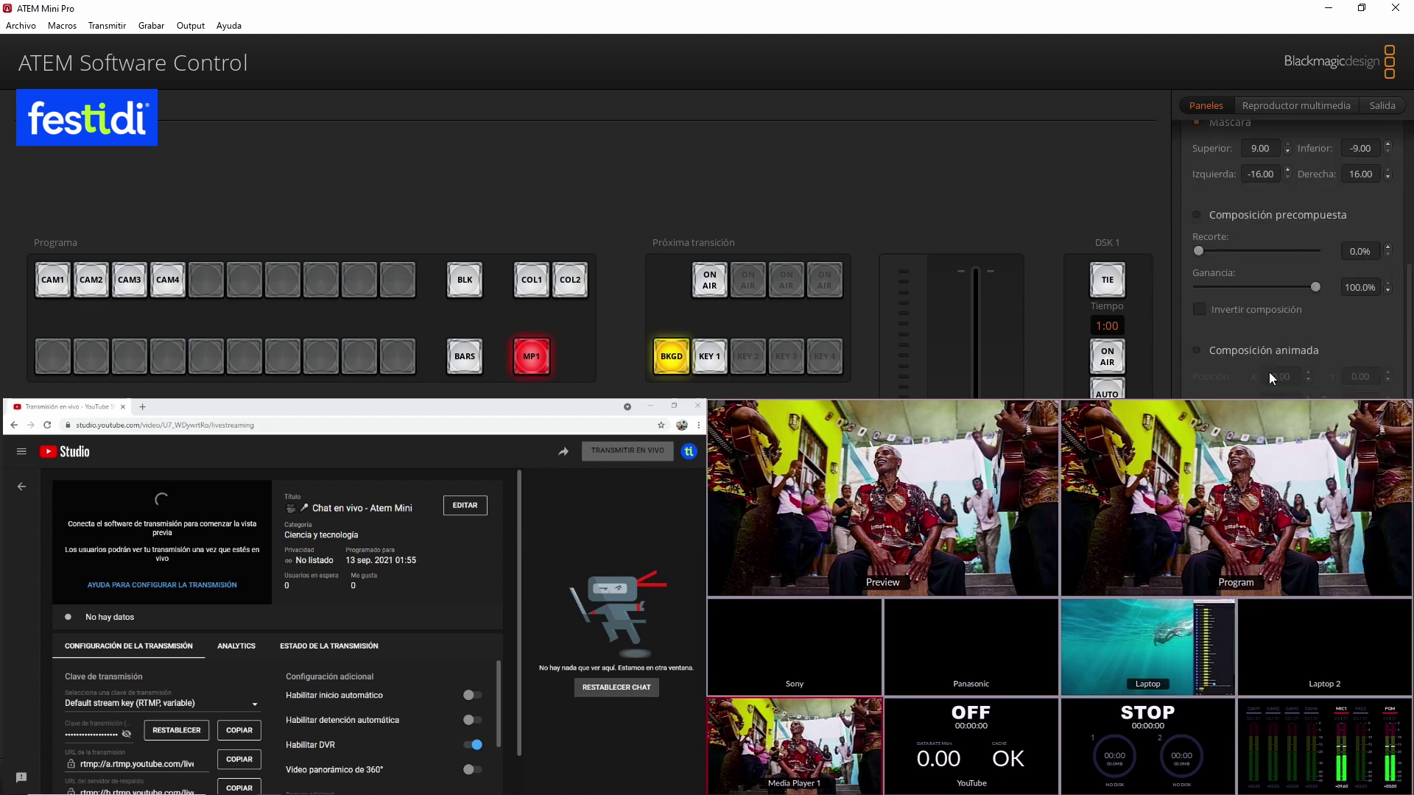
click(1197, 352)
scroll(1355, 300, down, 1)
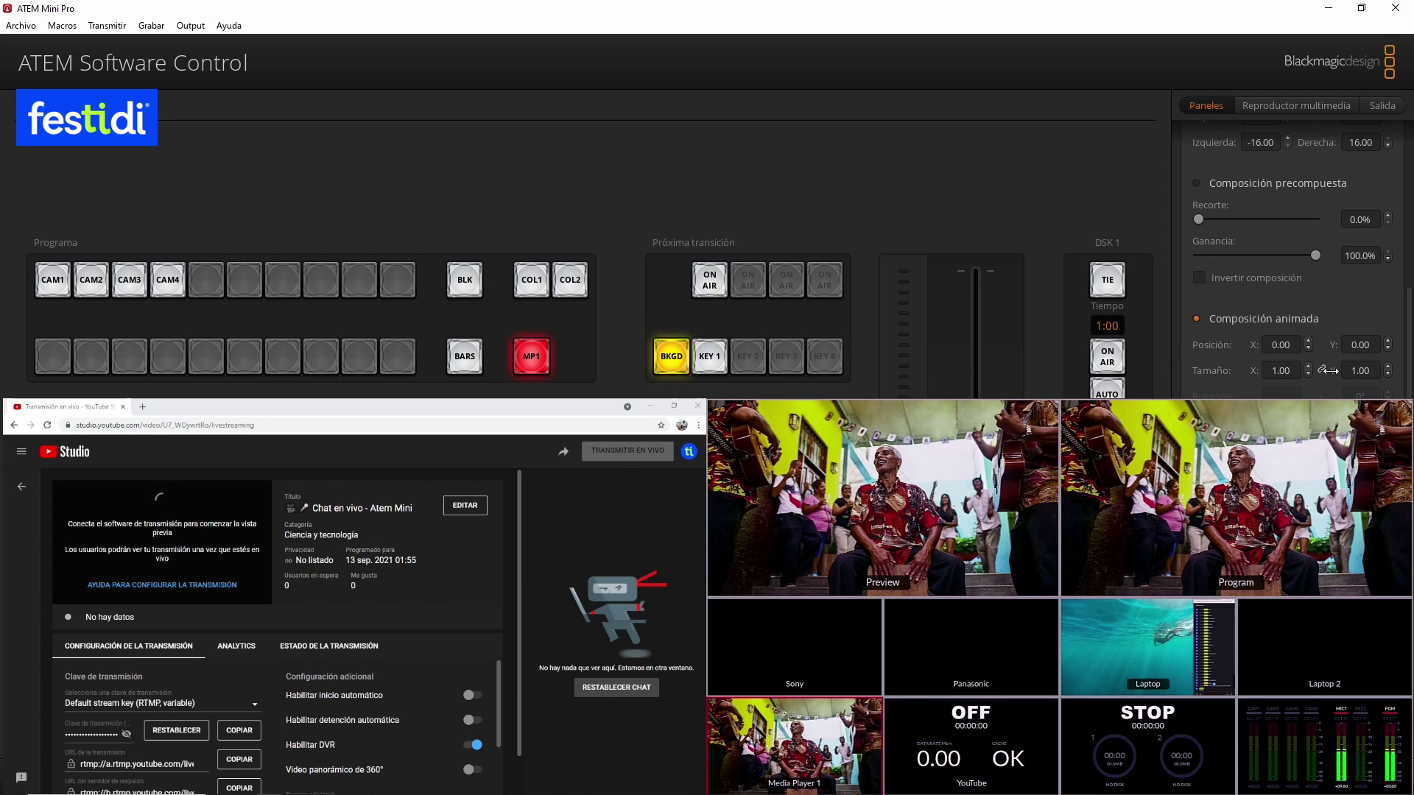
scroll(1344, 352, up, 5)
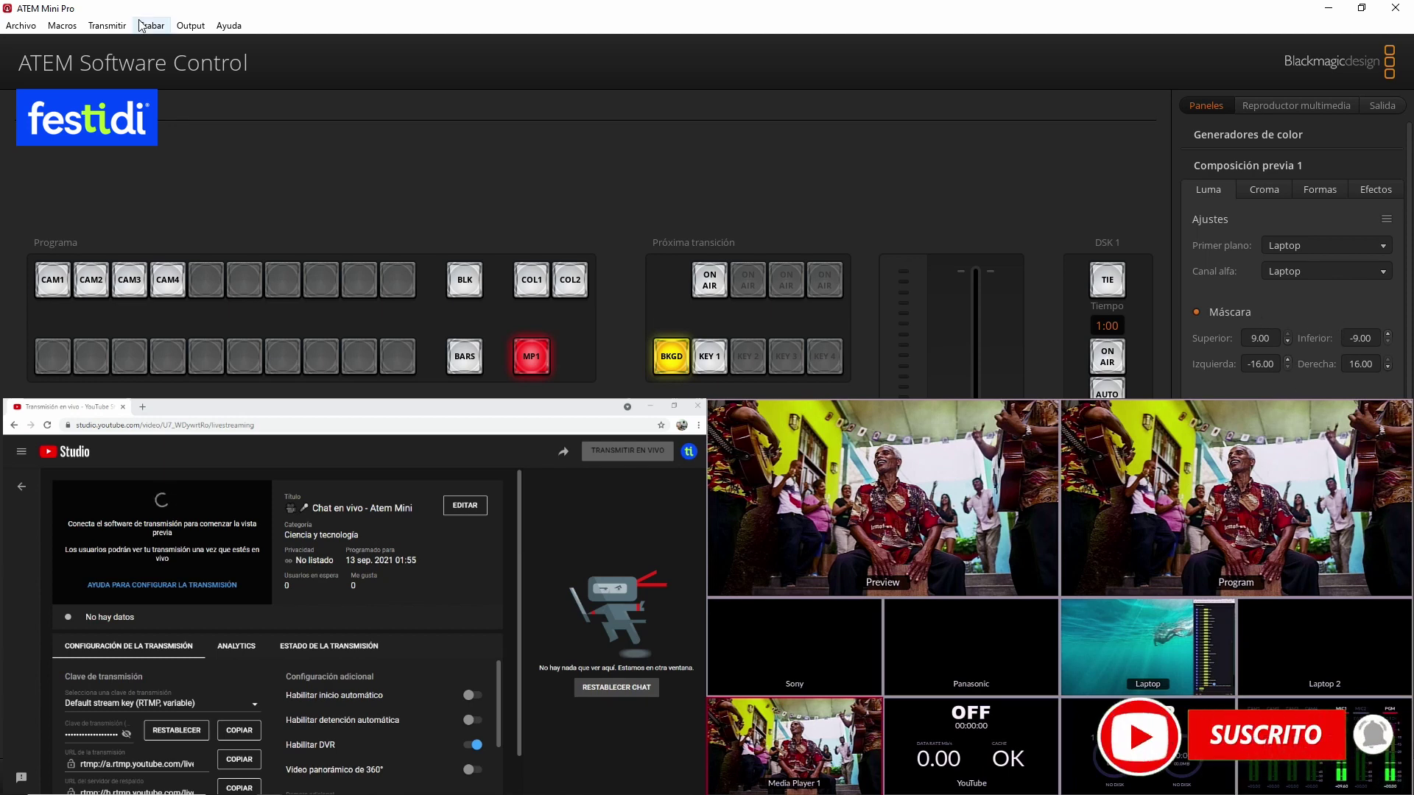
Switch the video output to Preview and include KEY 1 in the next transition.
click(191, 26)
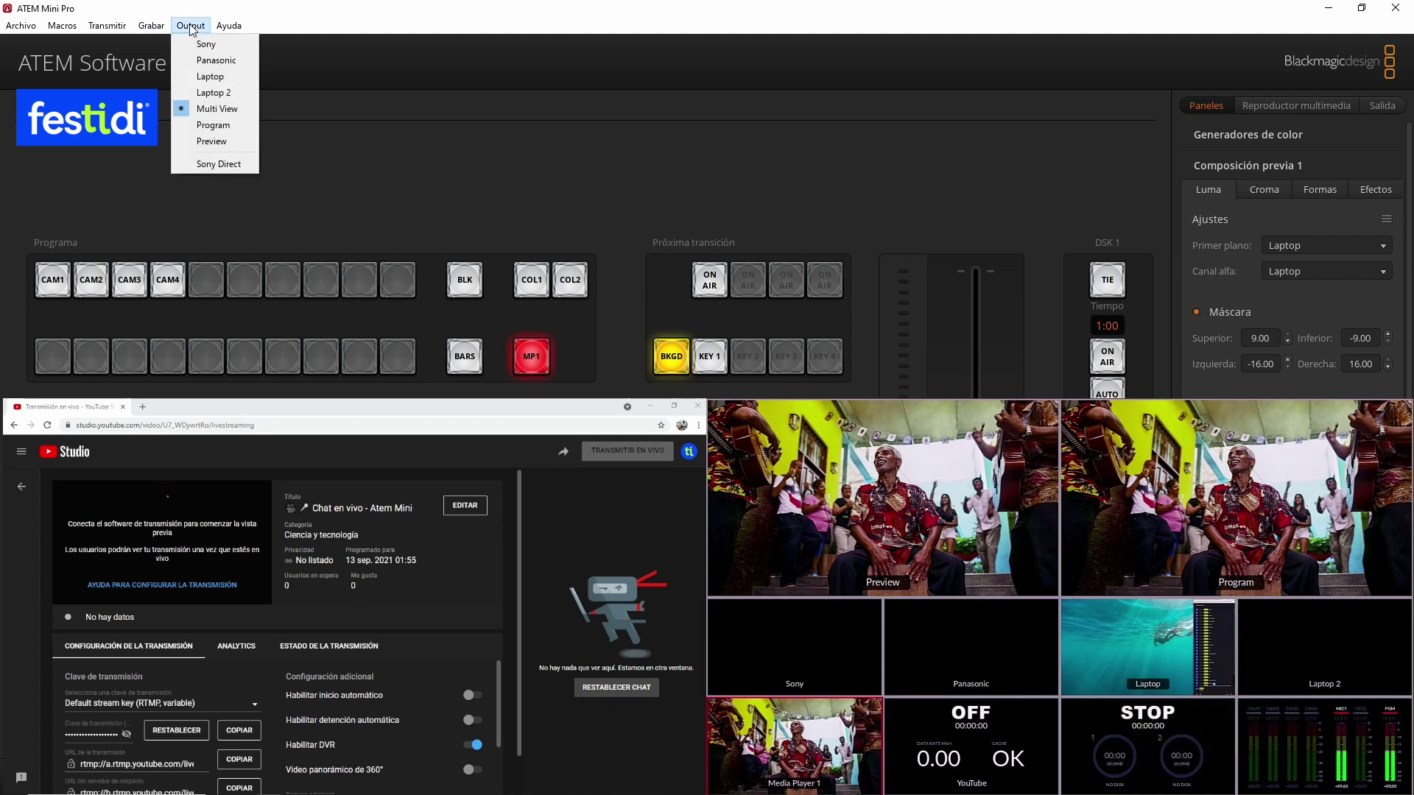
click(224, 143)
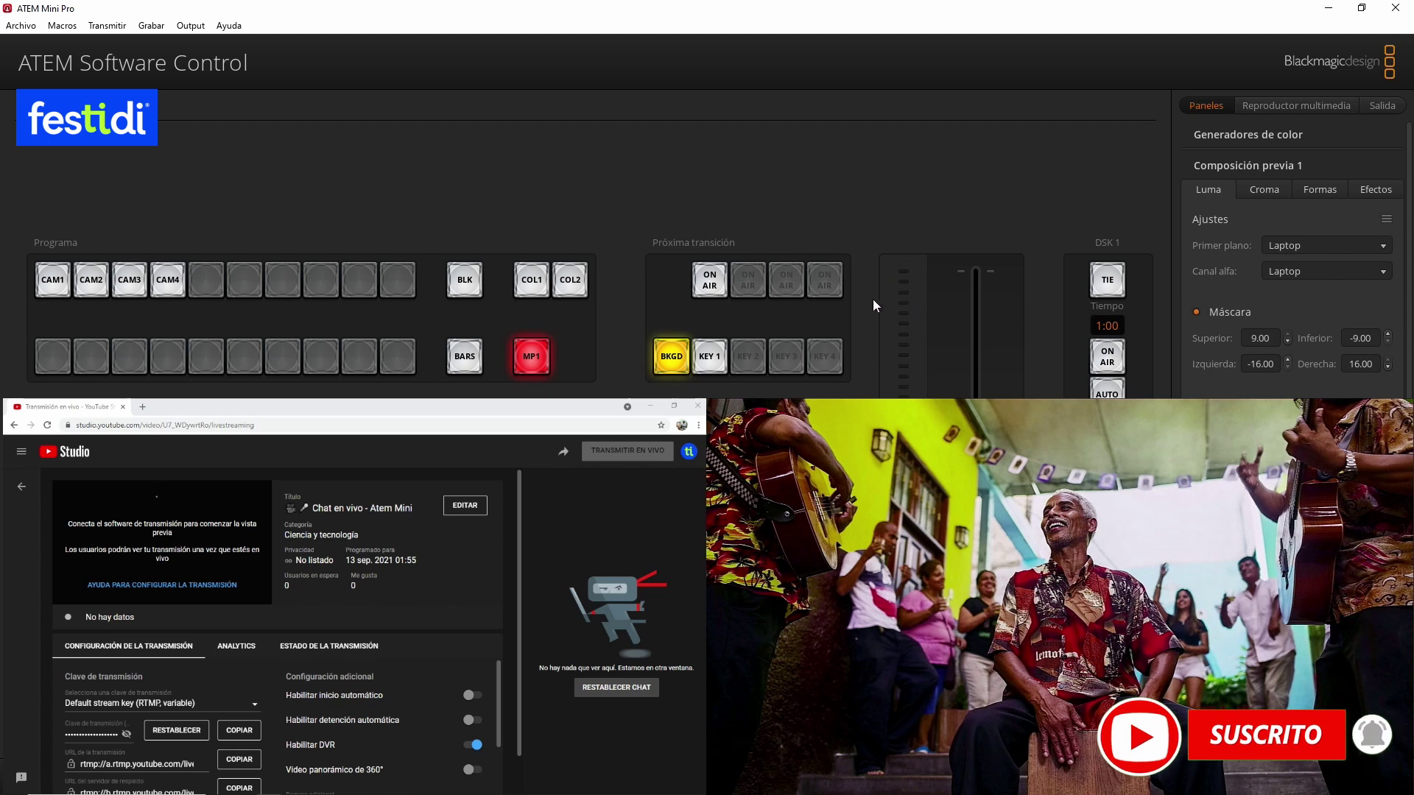
click(714, 364)
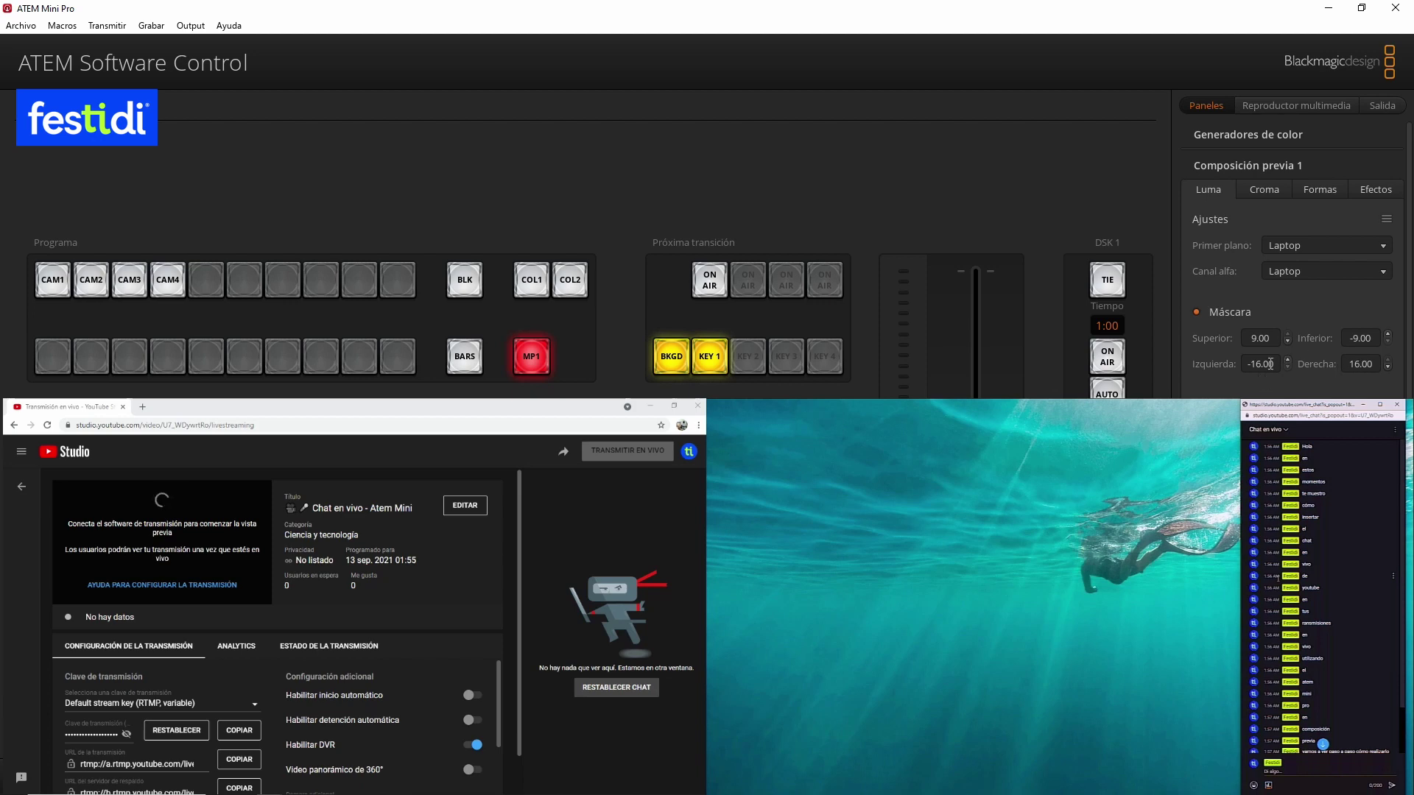
Crop the Luma key's mask around the chat by setting Izquierda to 8.30 and Derecha to 15.00.
click(1245, 369)
text(0)
key(Return)
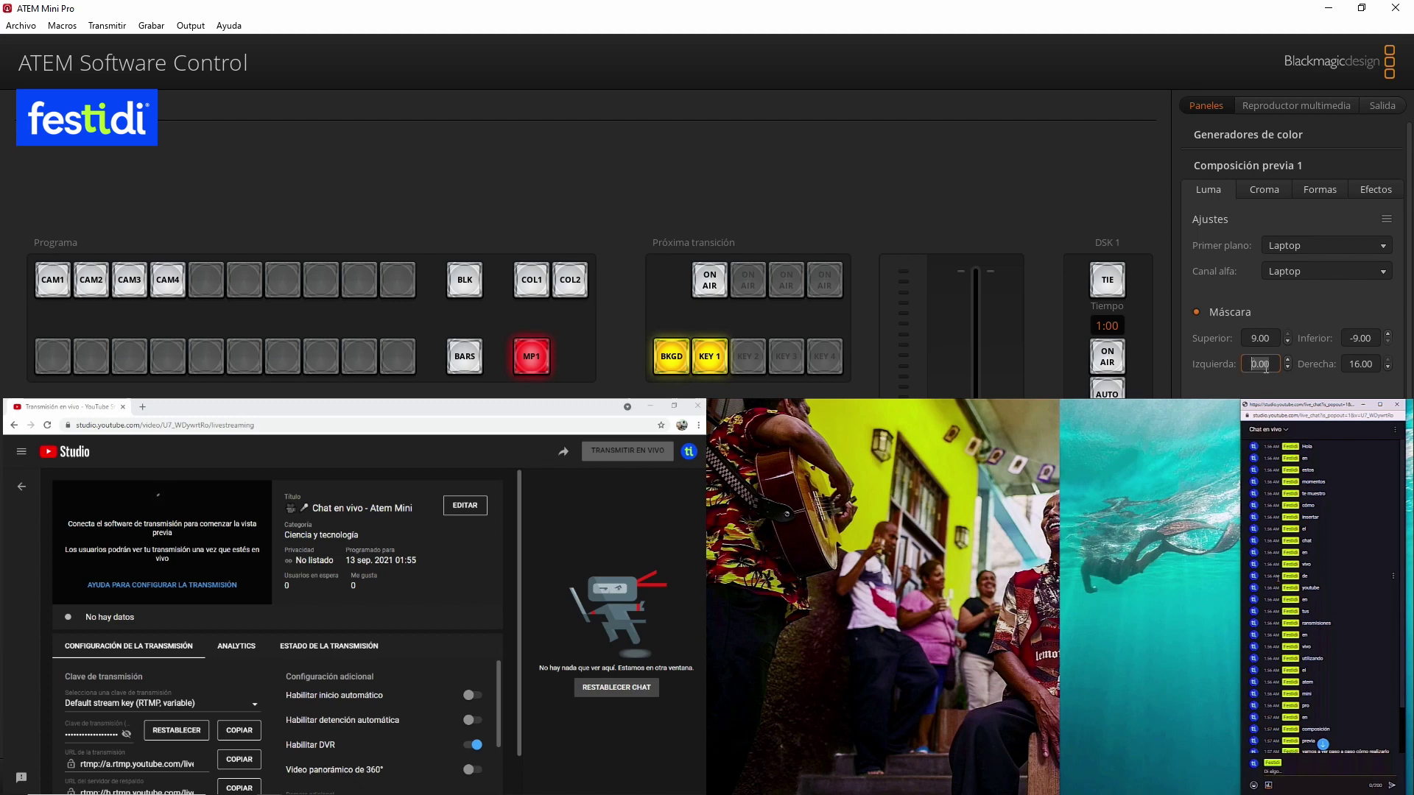
click(1242, 364)
key(shift+End)
text(5)
key(Return)
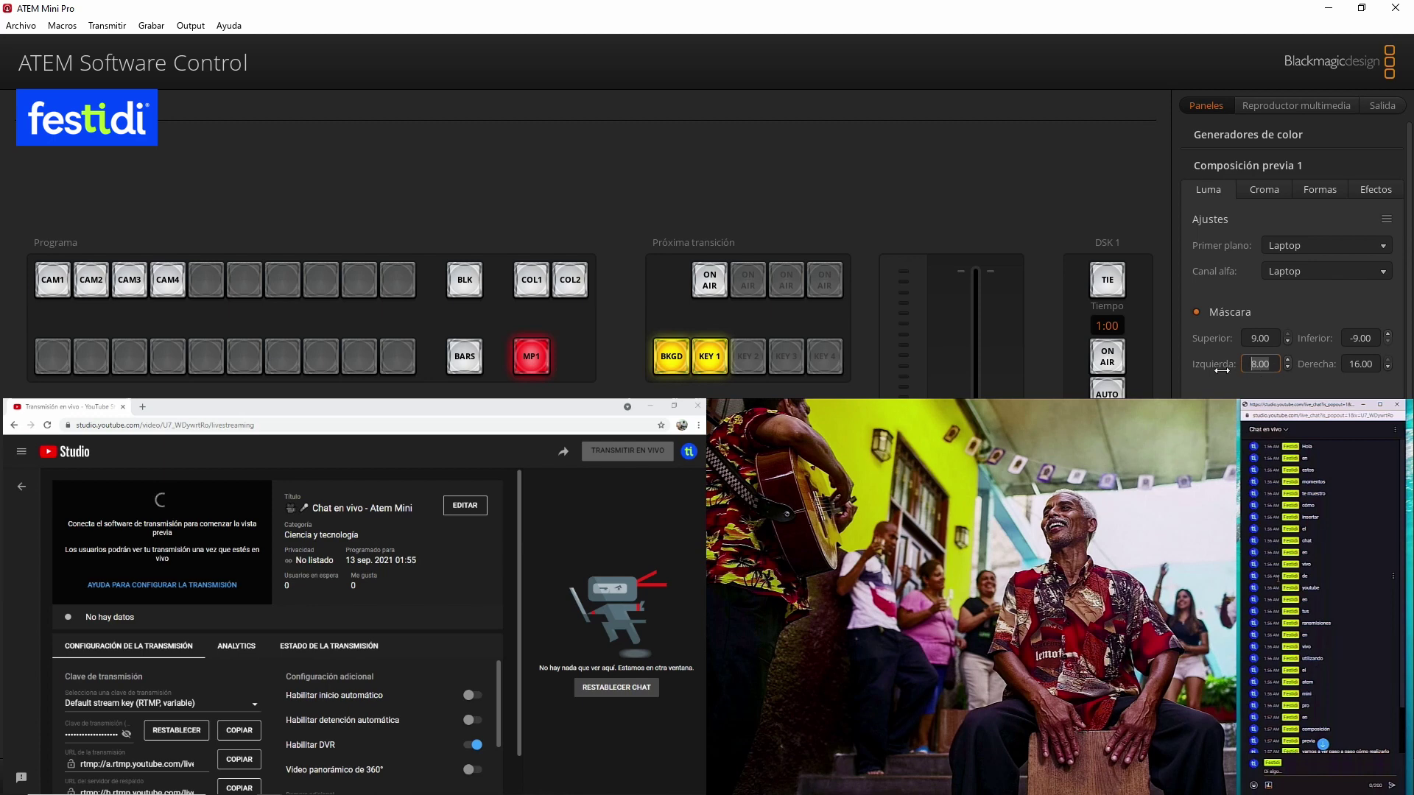
drag(1222, 370, 1222, 369)
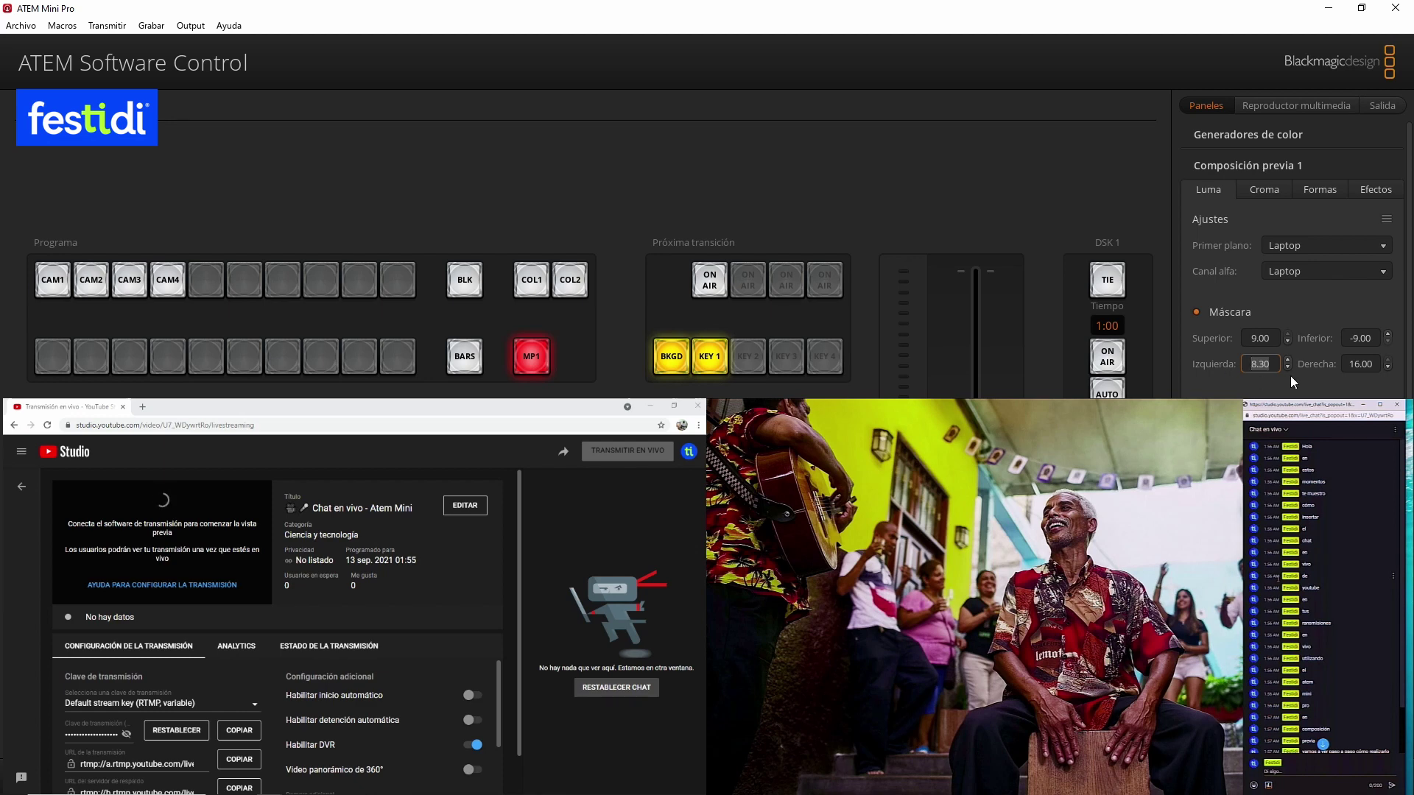
click(1377, 362)
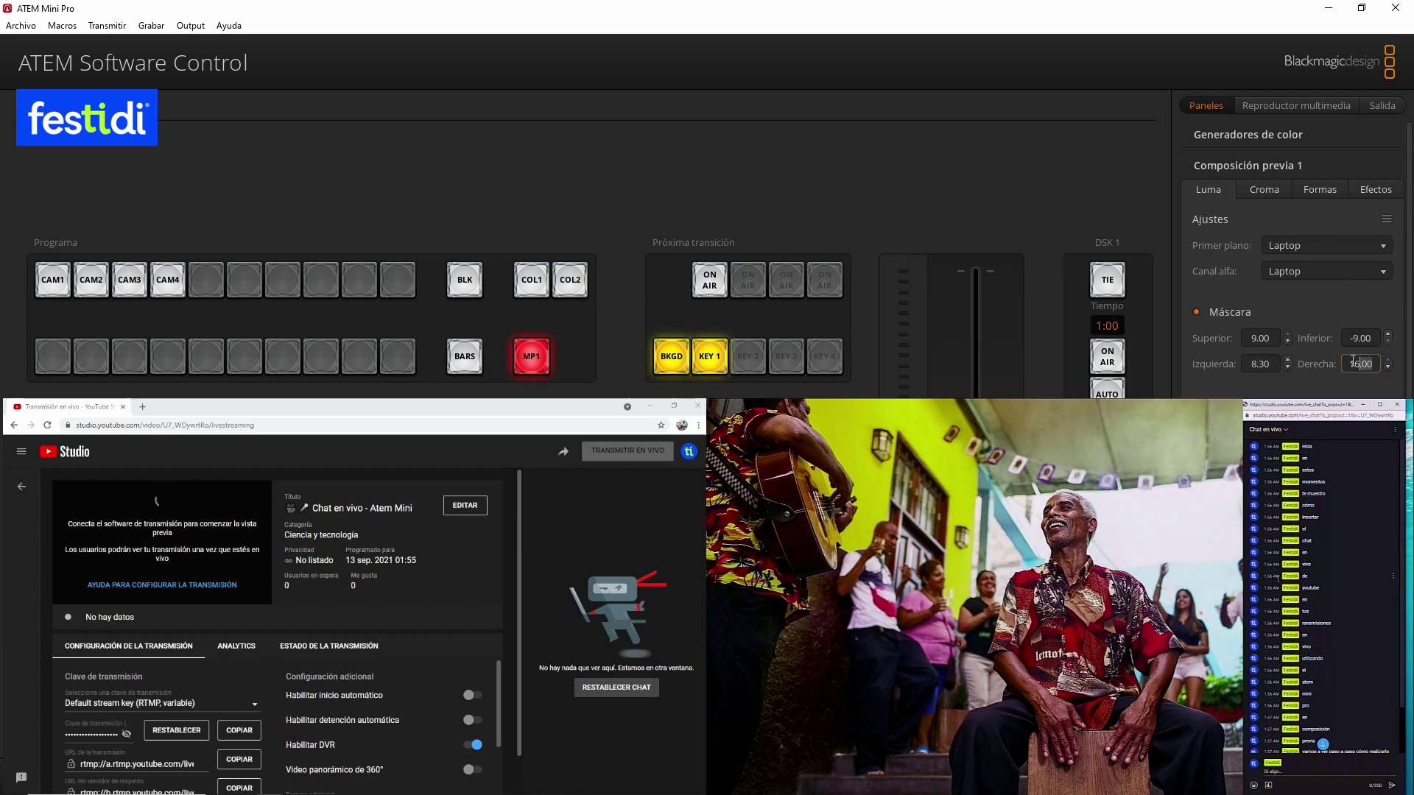
key(Down)
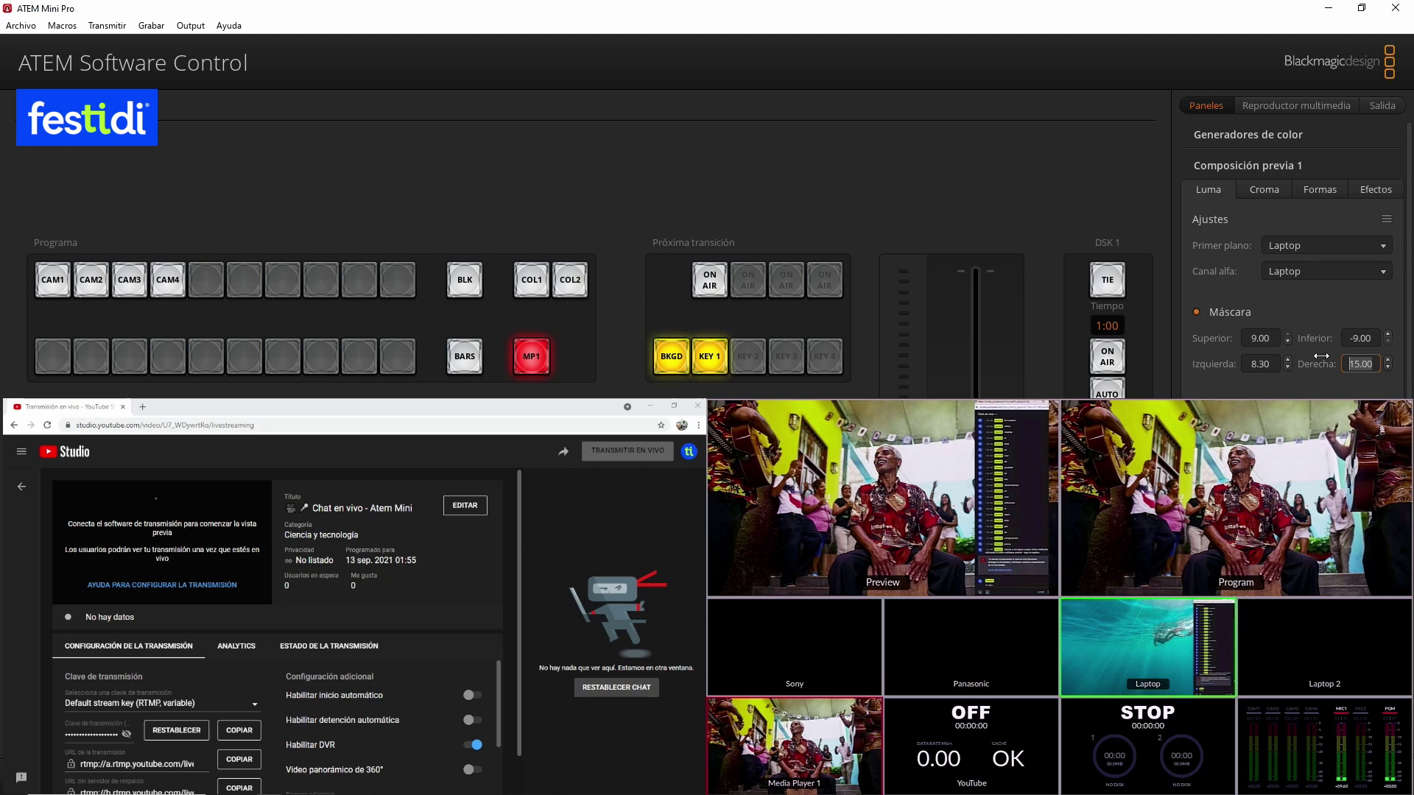
Switch the video output to Preview and trim the Luma key's mask with Superior at 8.00 and Inferior at -7.00.
click(191, 25)
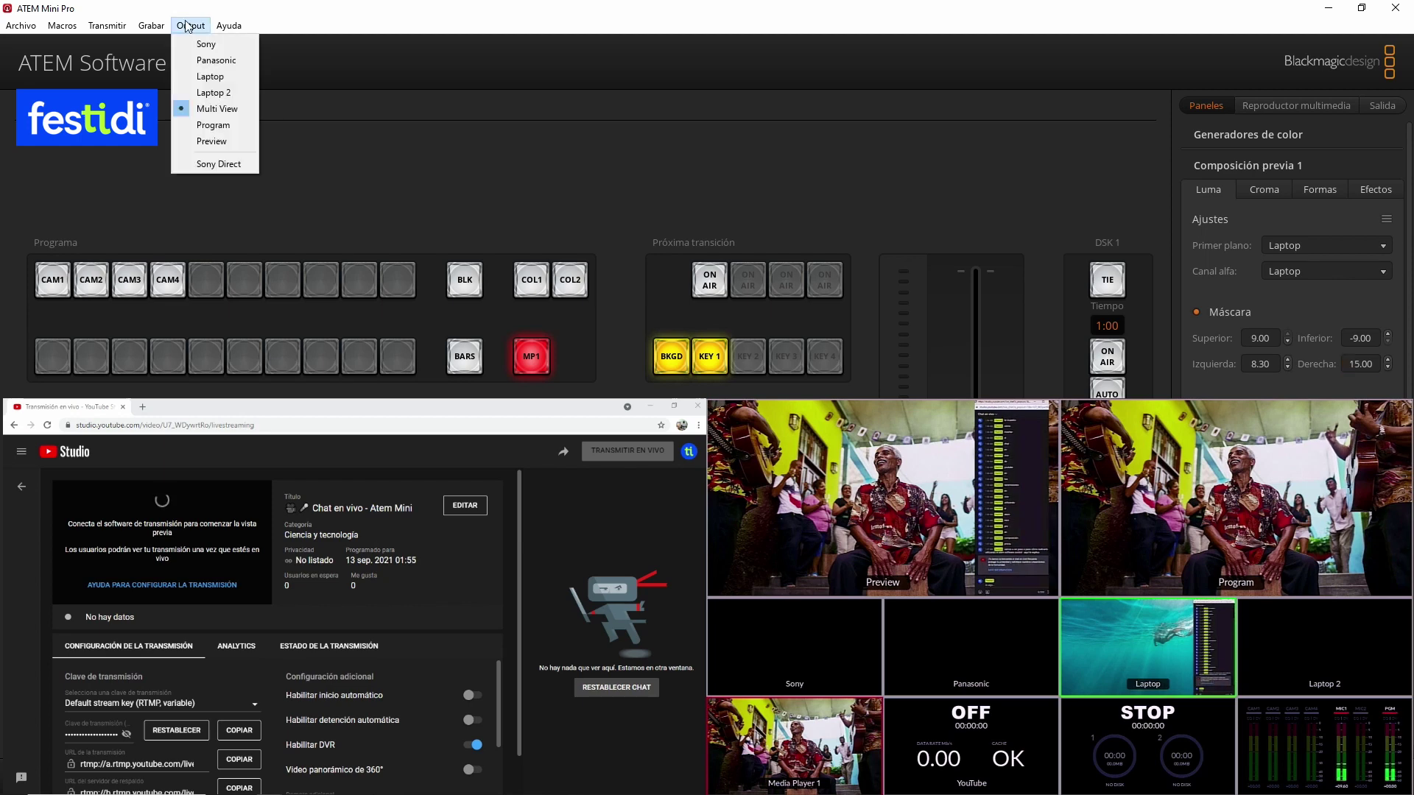
click(181, 142)
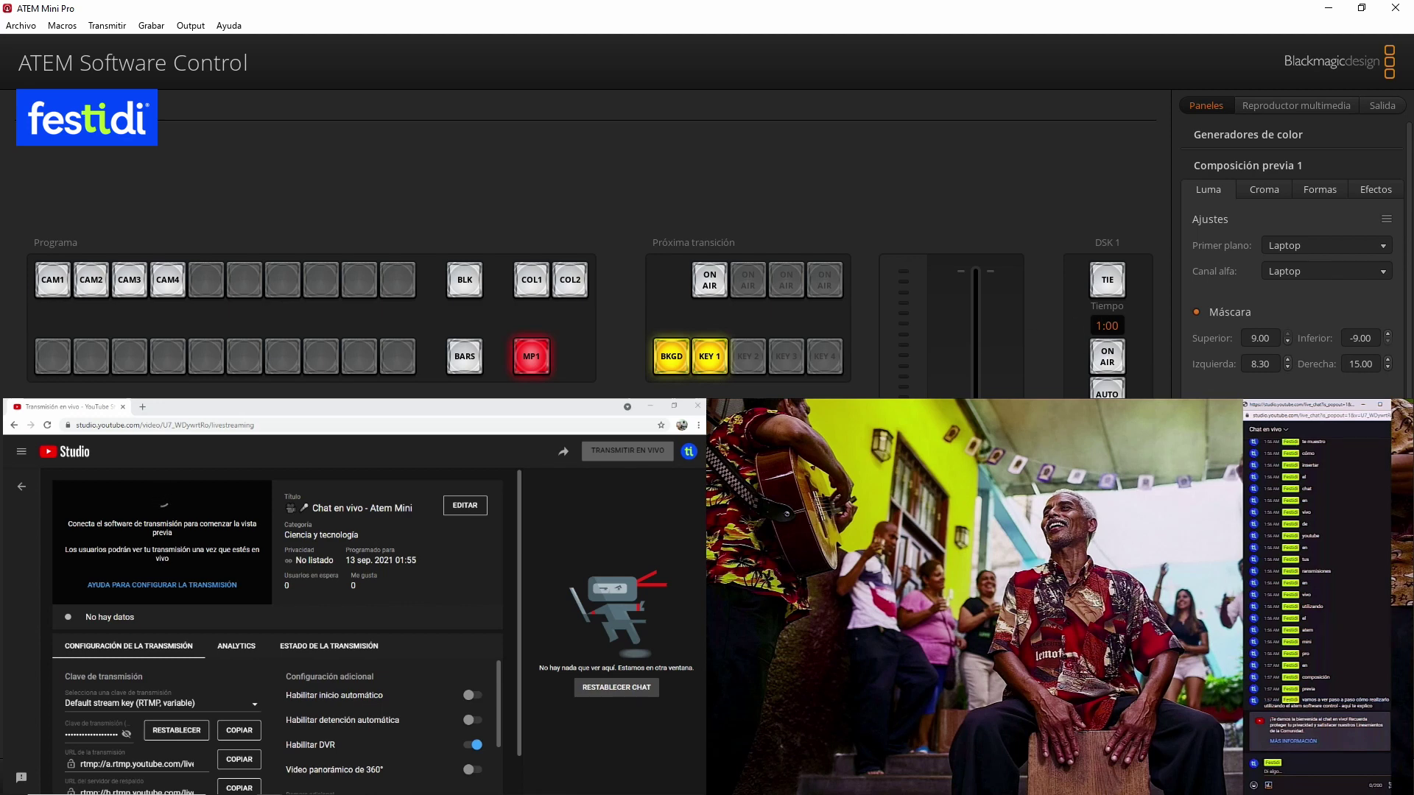
click(1273, 336)
key(Down)
key(Down)
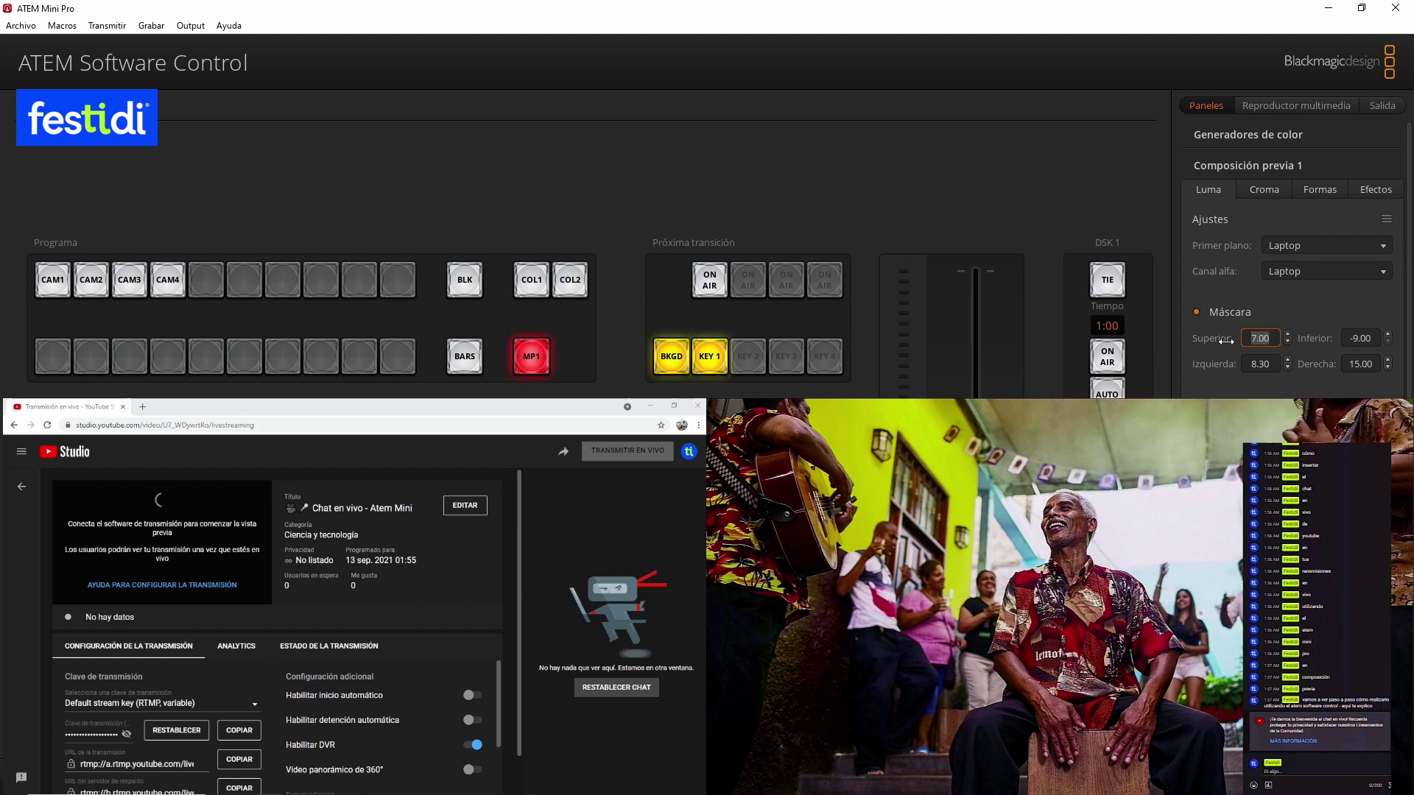
drag(1275, 340, 1255, 367)
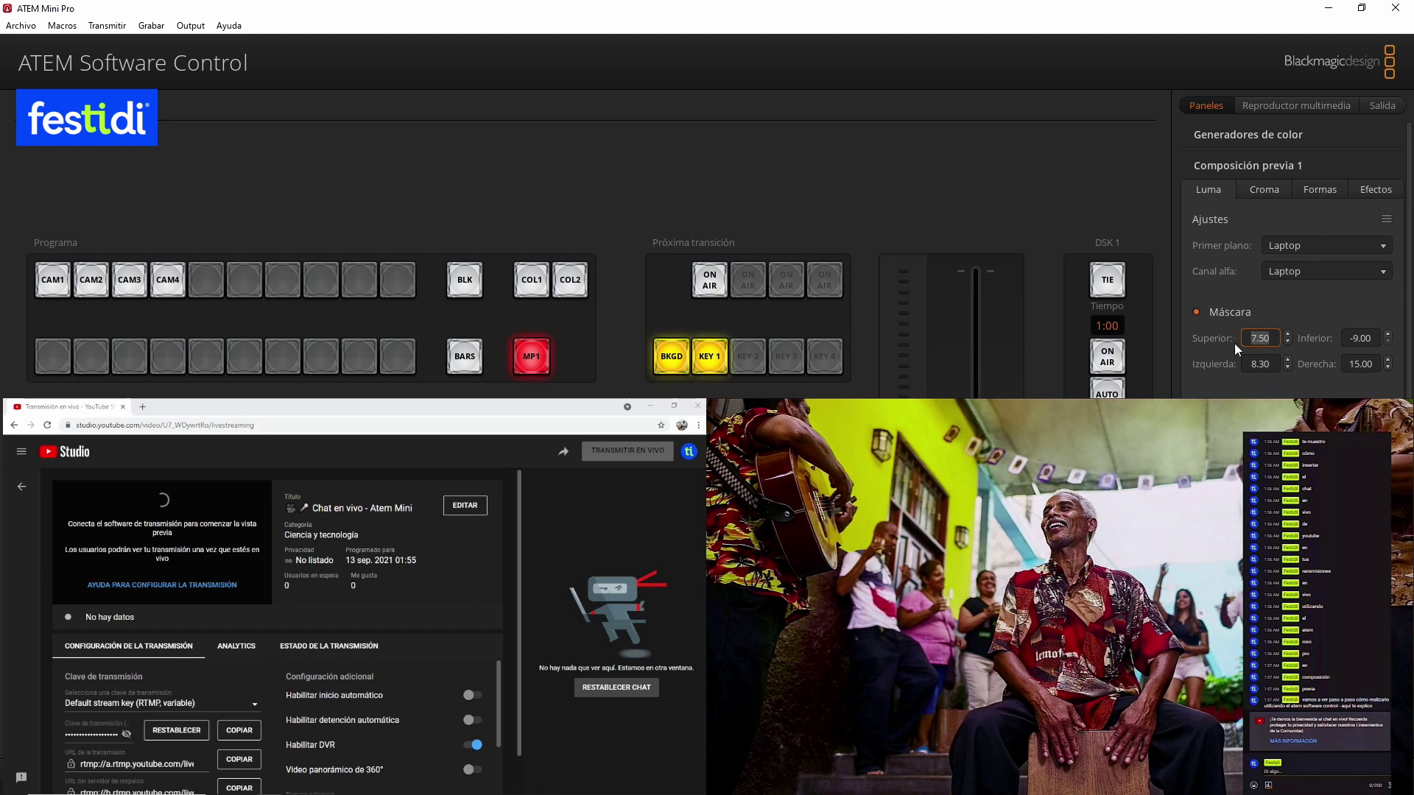
key(Return)
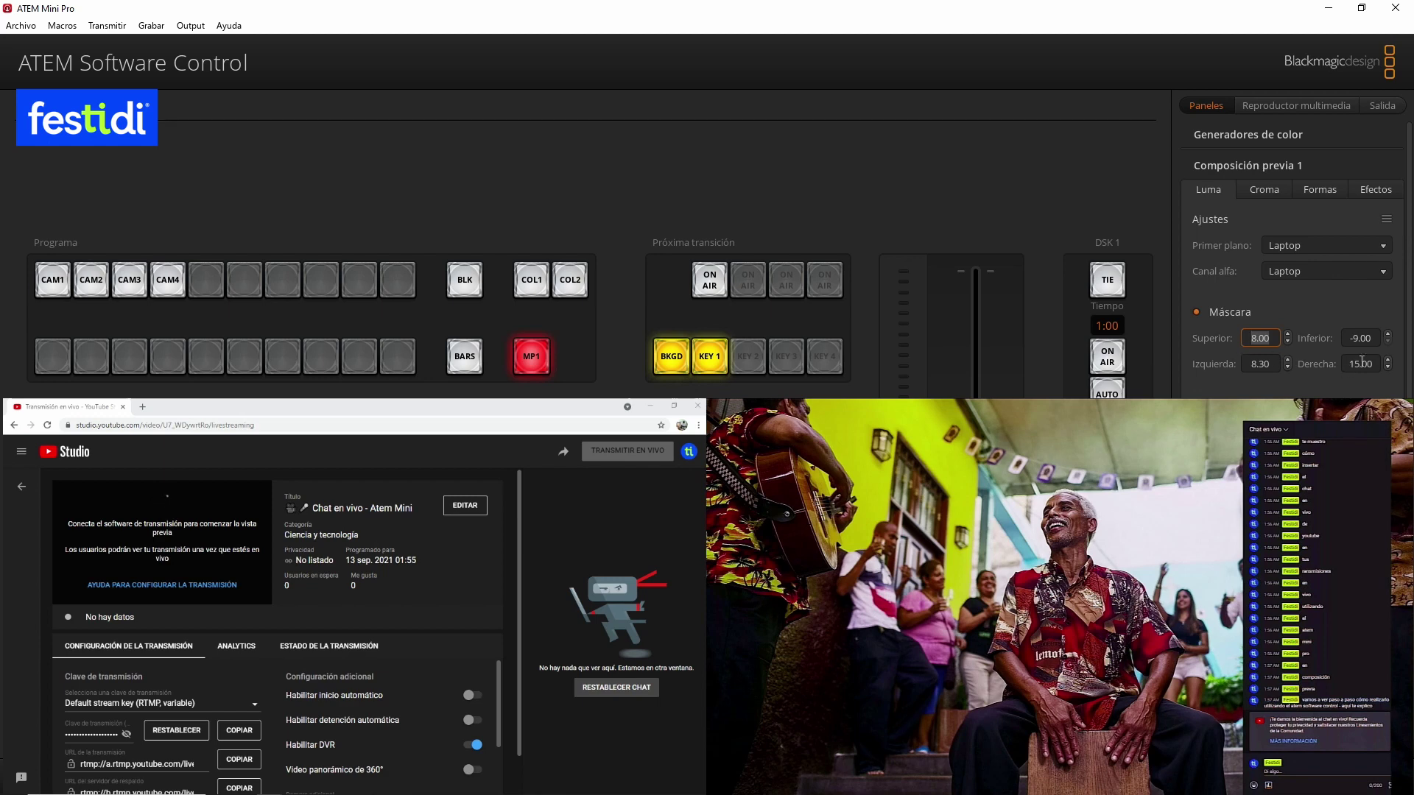
drag(1376, 340, 1335, 343)
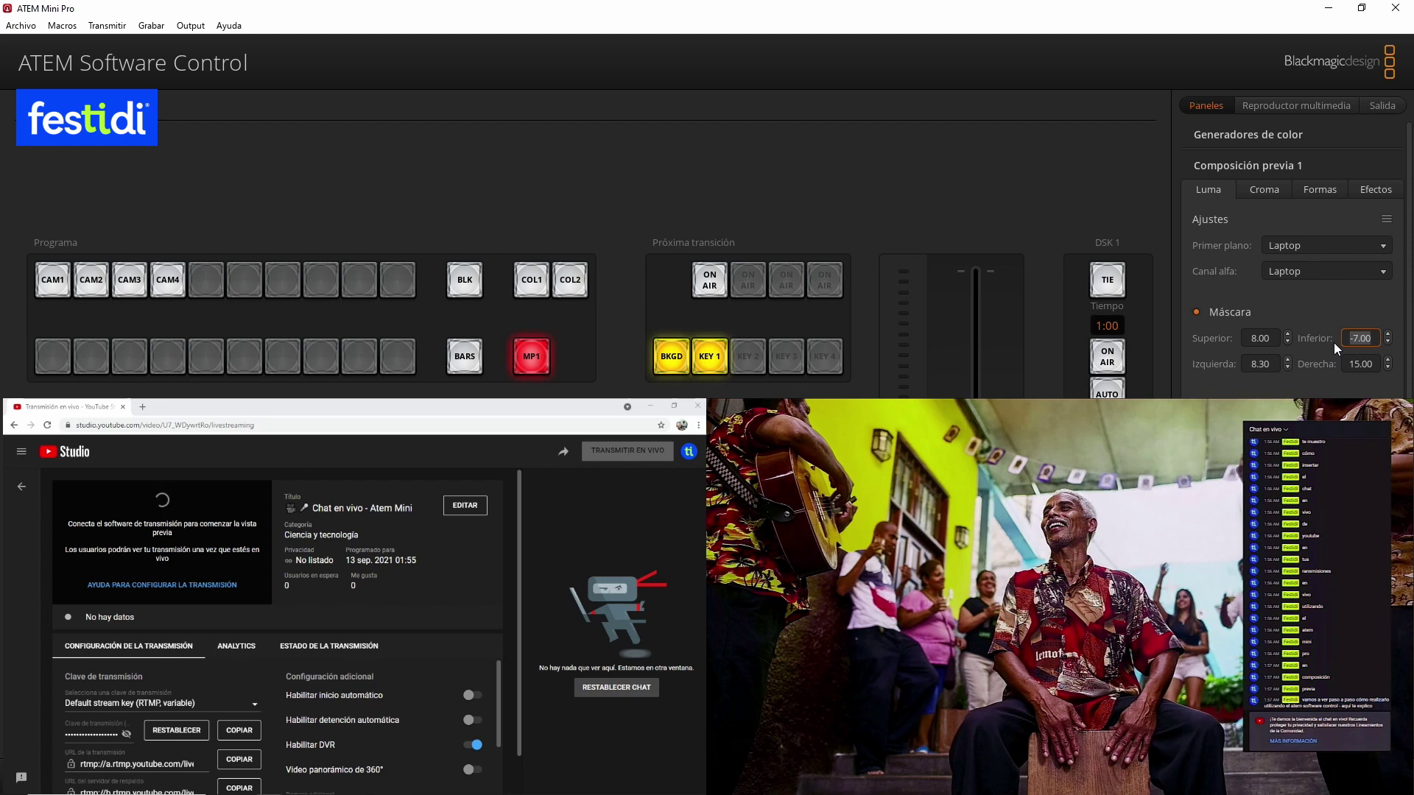
click(213, 143)
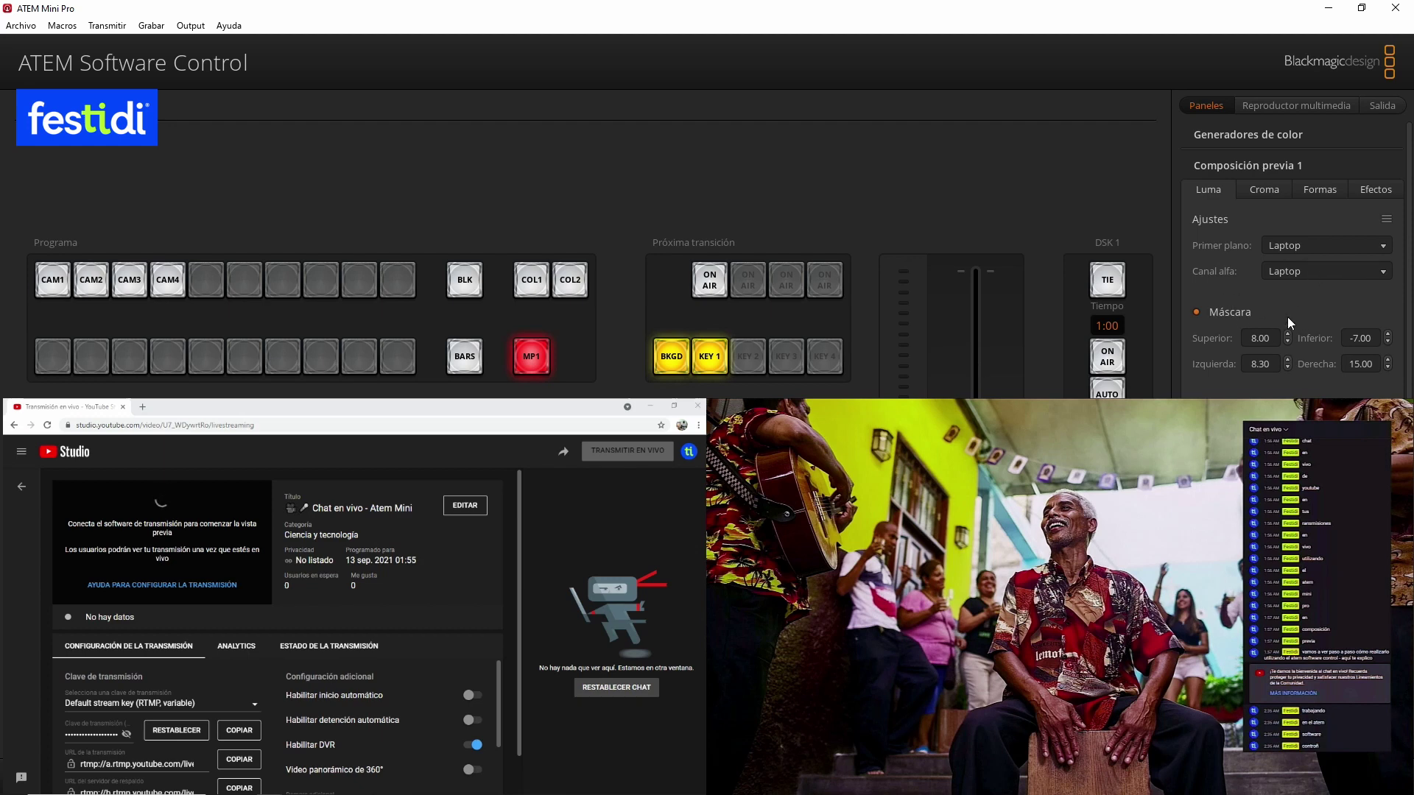
Reposition the keyed chat with Composición animada at X 0.90 and Y -0.40, and set its size to 1.01 on both axes.
scroll(1287, 317, down, 3)
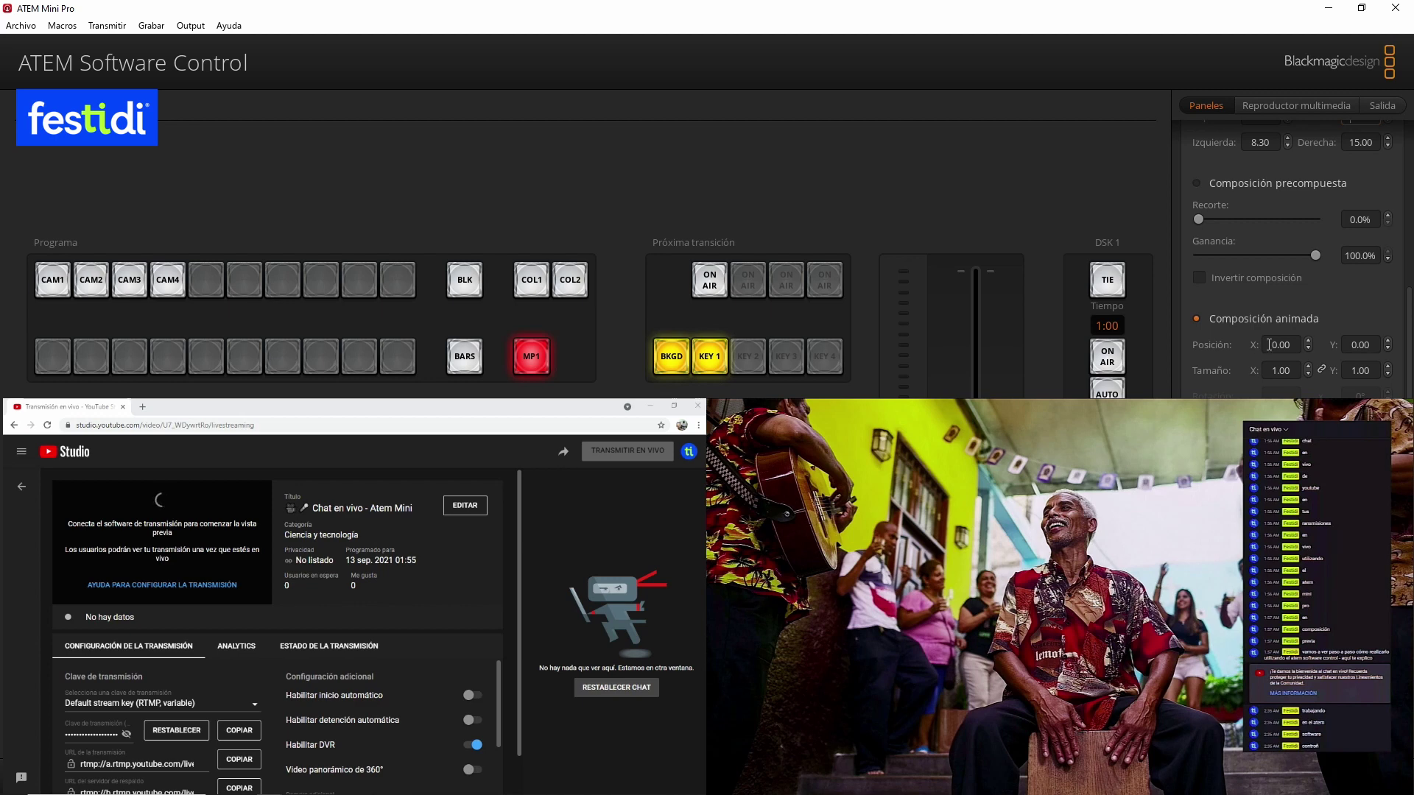
mouse_move(1254, 345)
mouse_down()
mouse_move(1222, 346)
mouse_move(1273, 341)
mouse_move(1261, 340)
mouse_up()
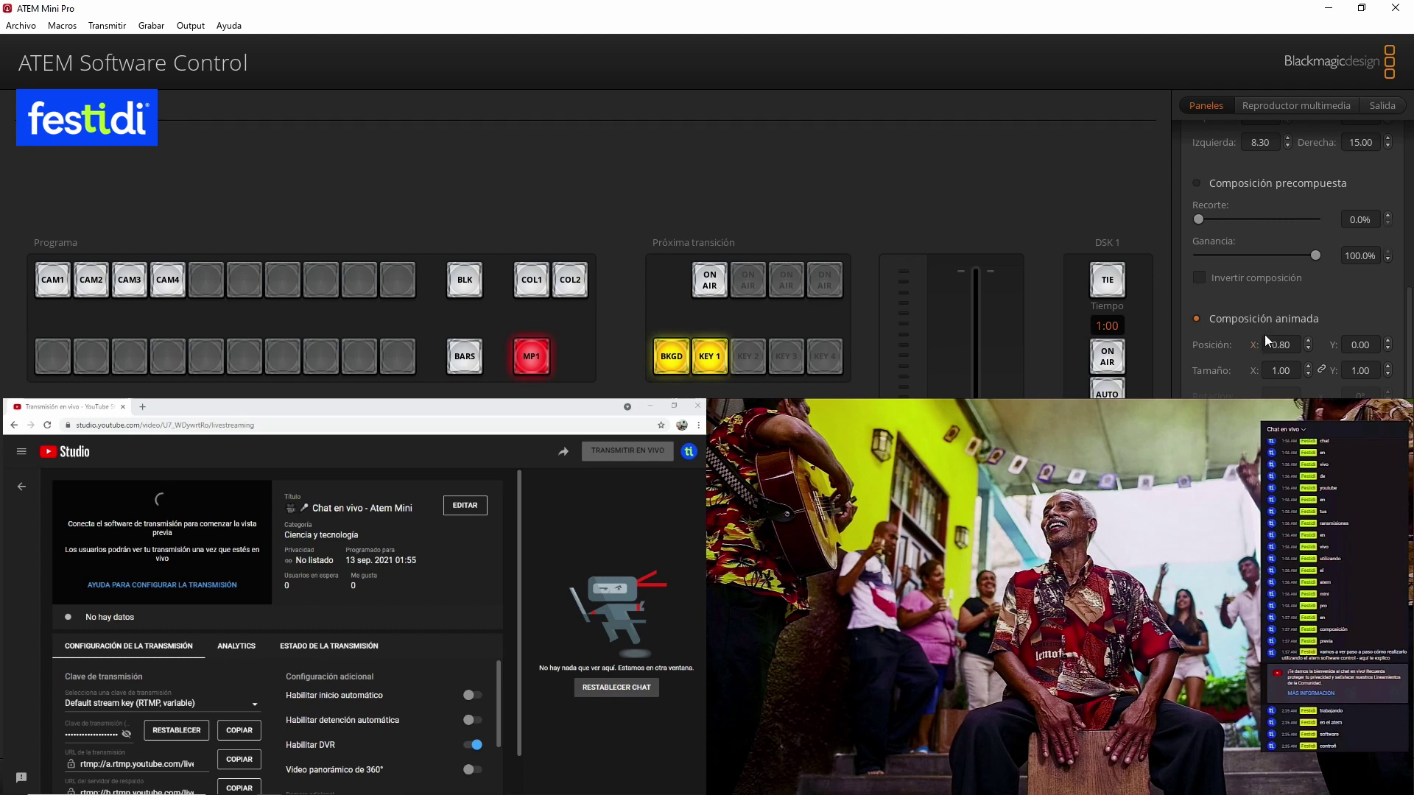
drag(1336, 339, 1331, 340)
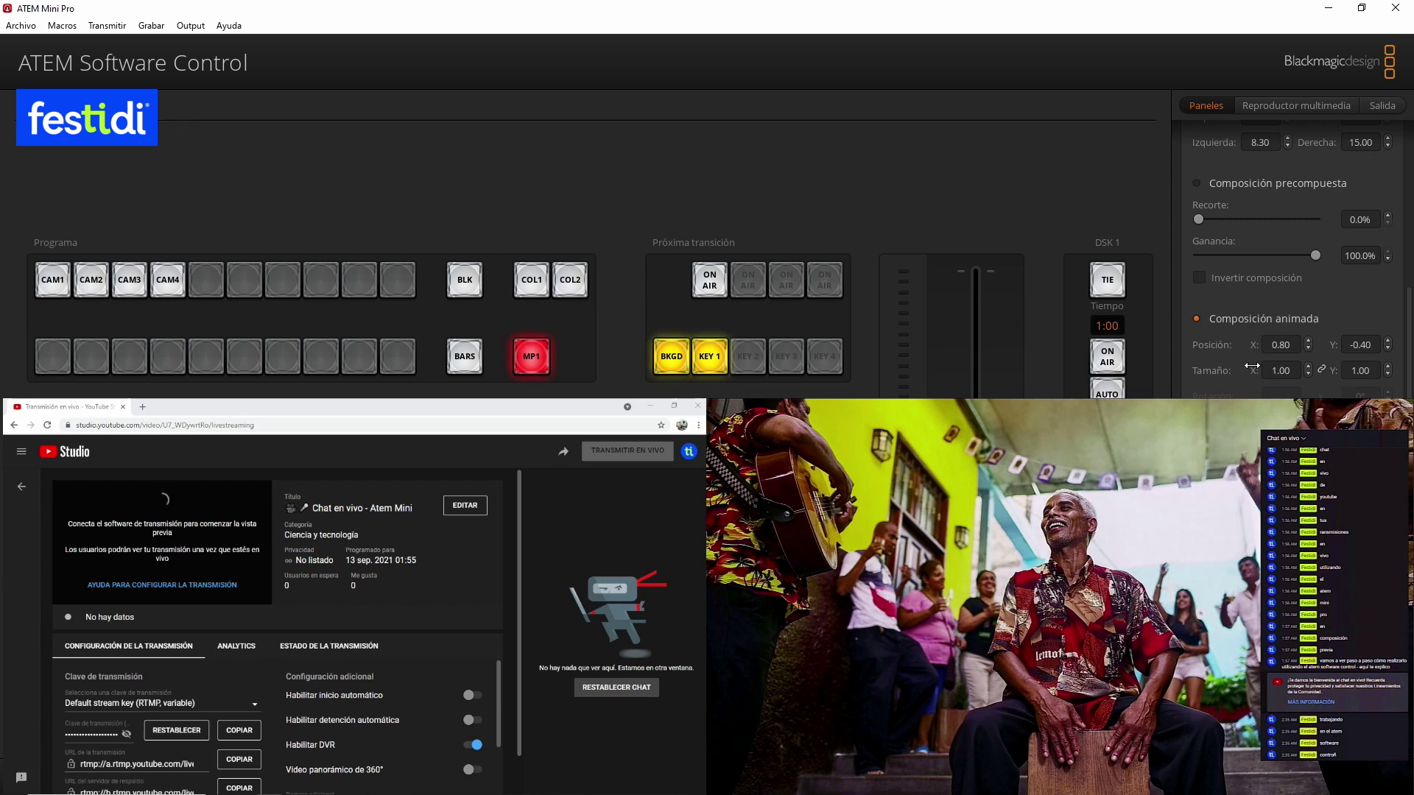
mouse_move(1253, 366)
mouse_down()
mouse_move(1295, 361)
mouse_move(1200, 384)
mouse_move(1258, 375)
mouse_up()
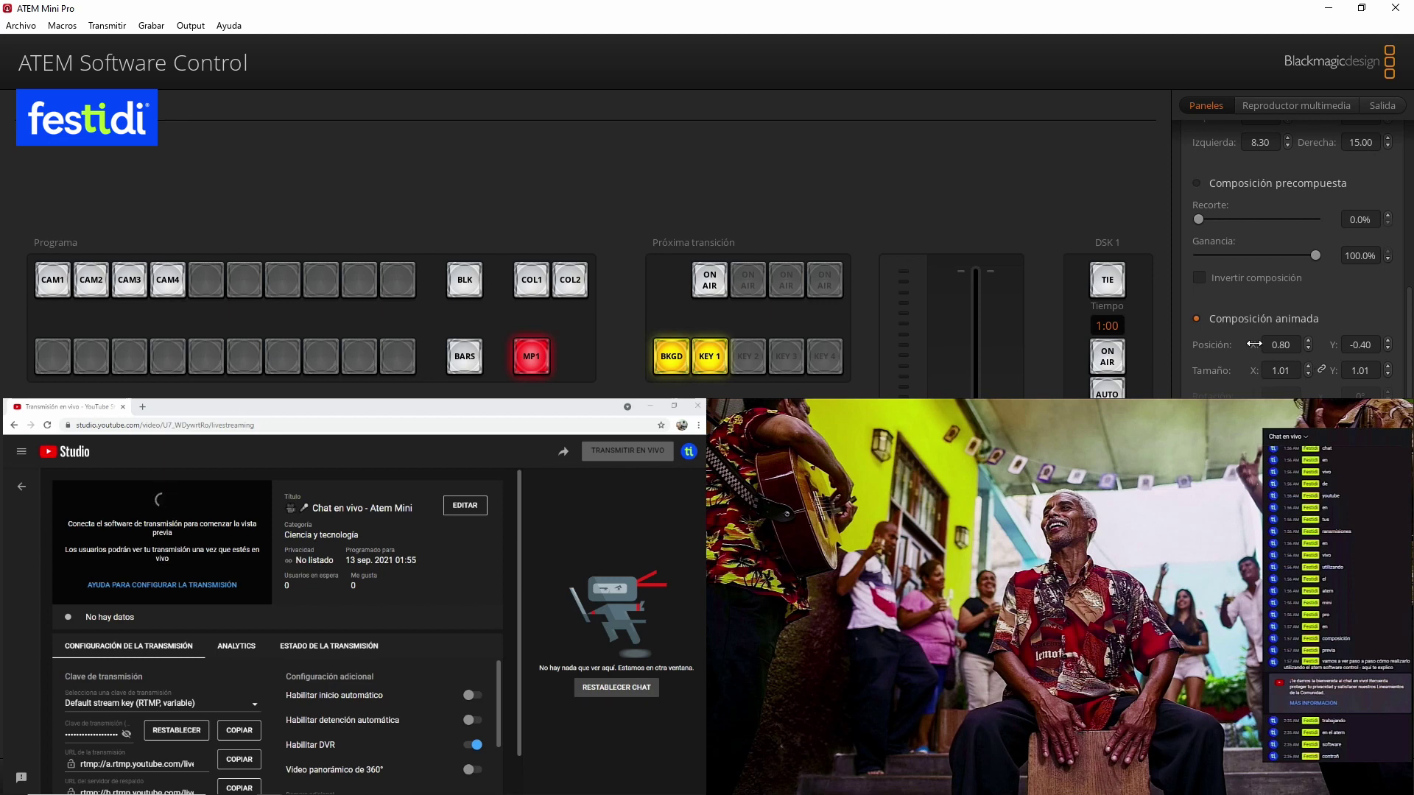
drag(1255, 344, 1256, 343)
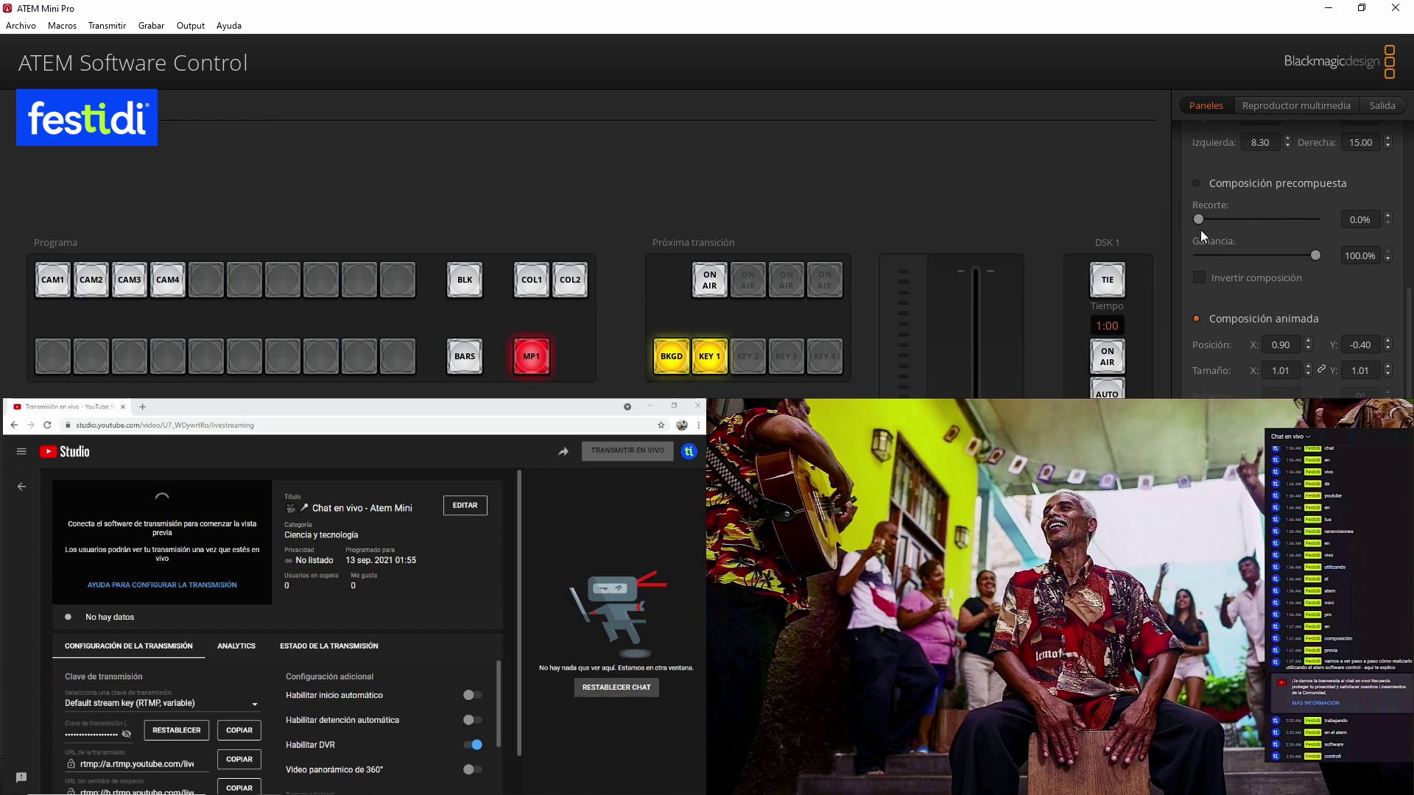
Make the chat background semi-transparent by setting the Luma key's Ganancia to 18.0%.
drag(1314, 255, 1185, 280)
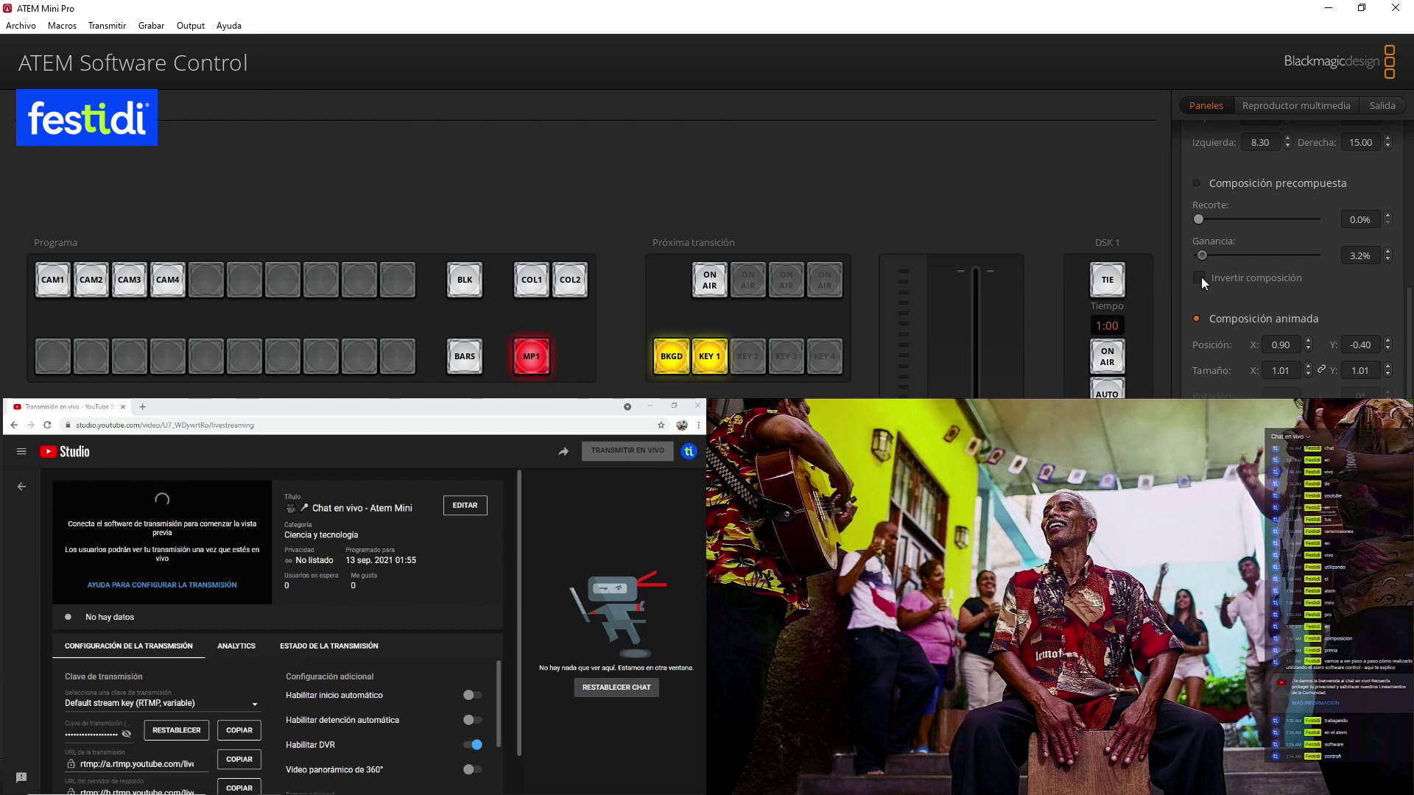
mouse_move(1204, 276)
mouse_down()
mouse_move(1233, 270)
mouse_move(1219, 269)
mouse_up()
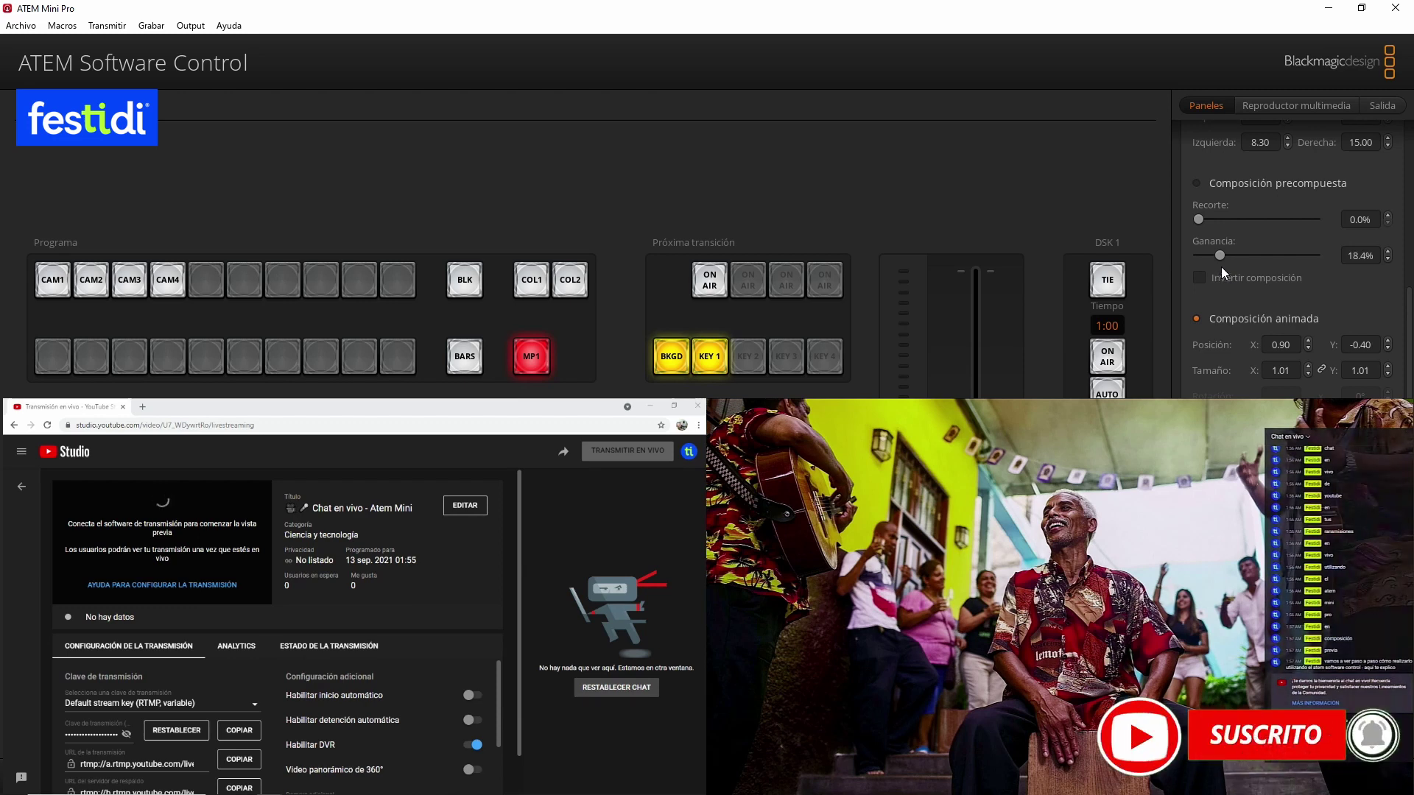
click(1364, 251)
key(BackSpace)
key(BackSpace)
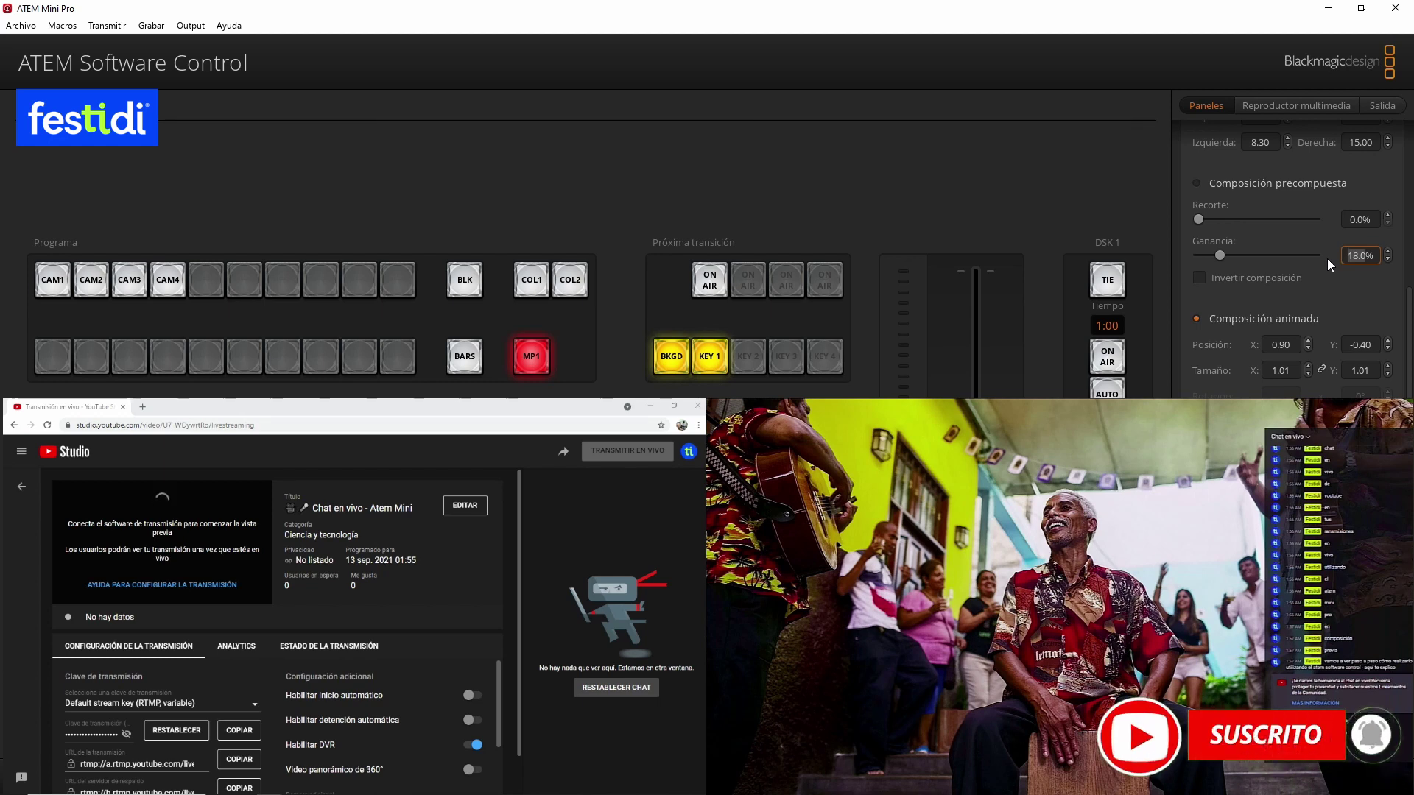
key(shift+End)
key(shift+Home)
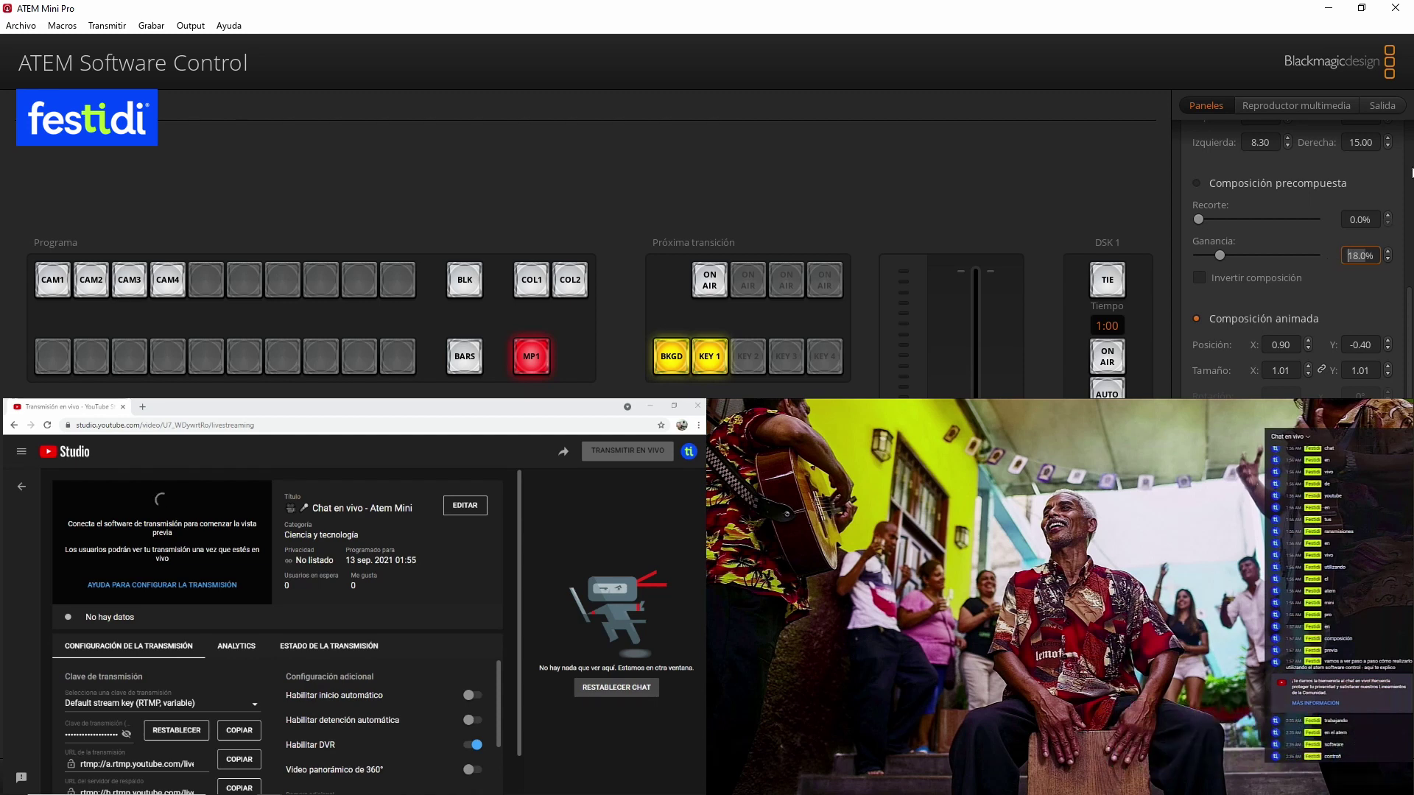
Open the output settings for the live transmission.
click(1391, 106)
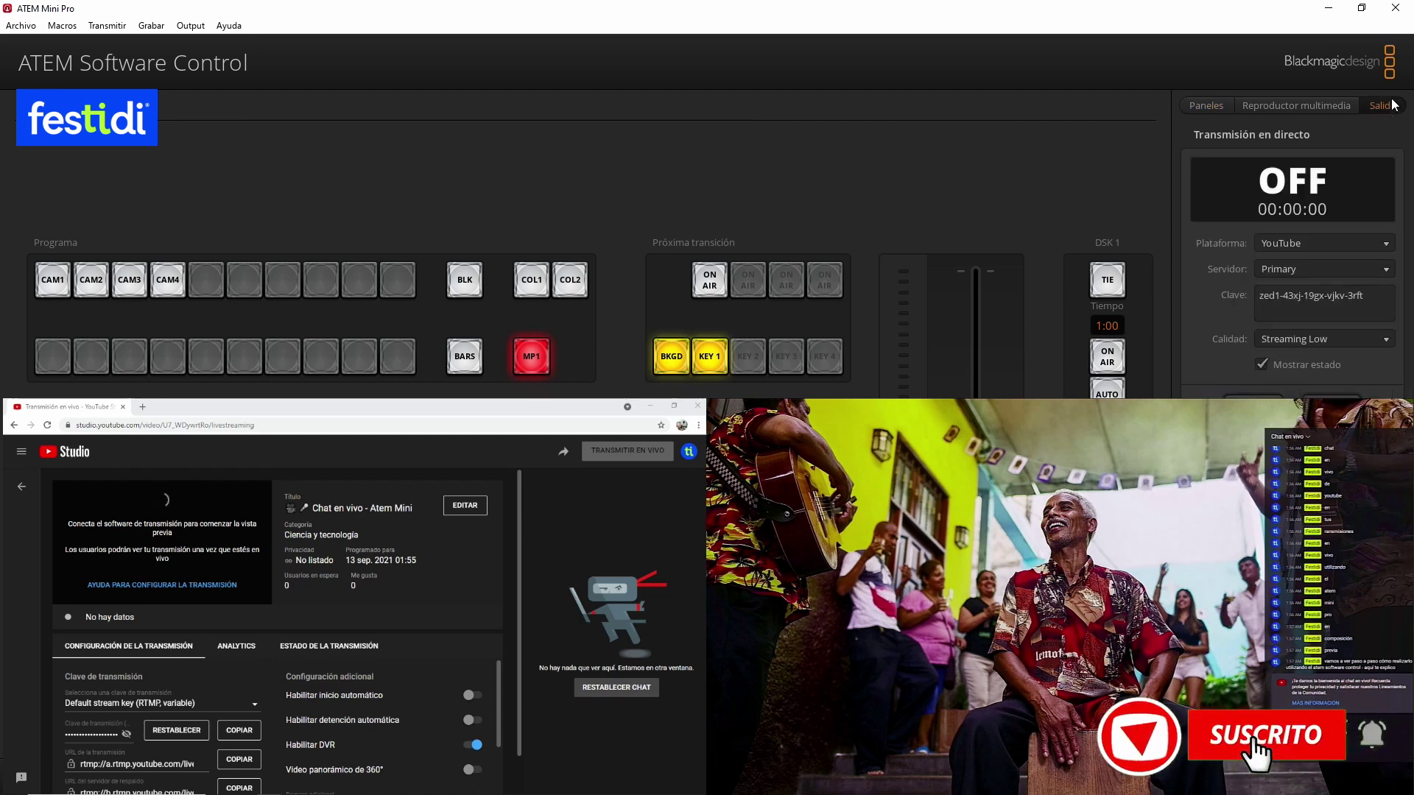